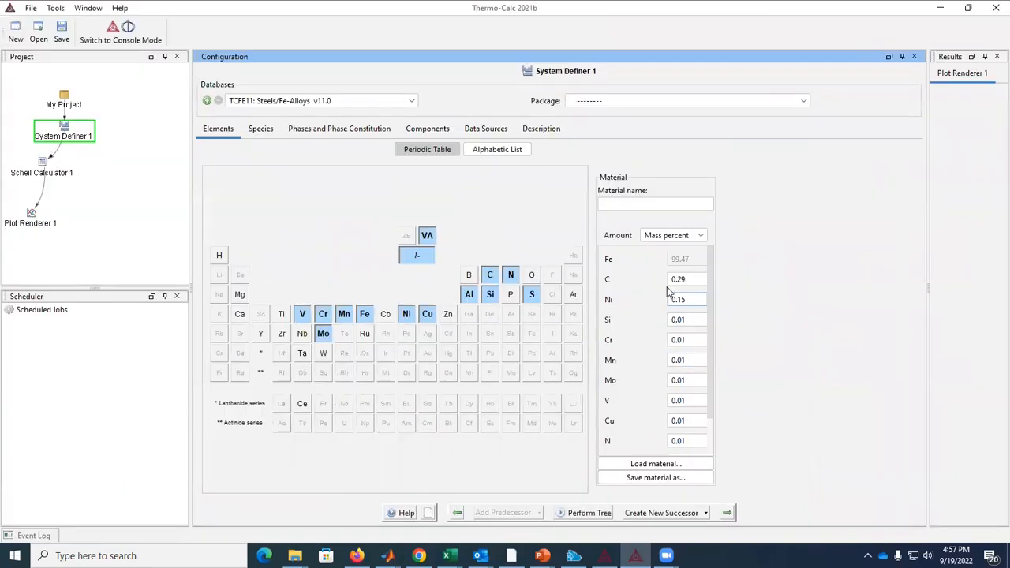
Step: Review the steel system's element amounts and phase list, and choose TCFE11: Steels/Fe-Alloys v11.0 as the database
left_click_drag(709, 308, 725, 367)
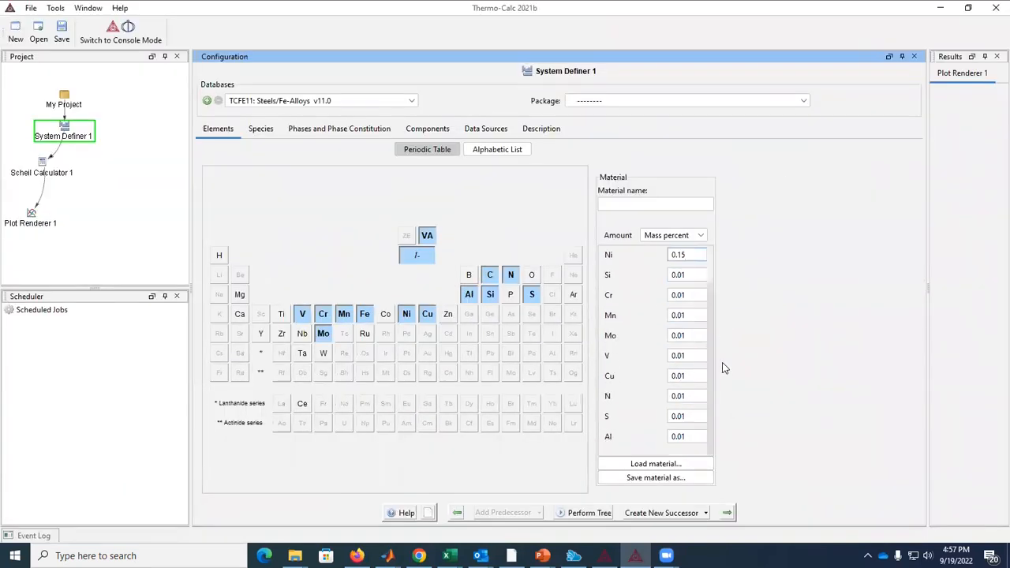
left_click(334, 134)
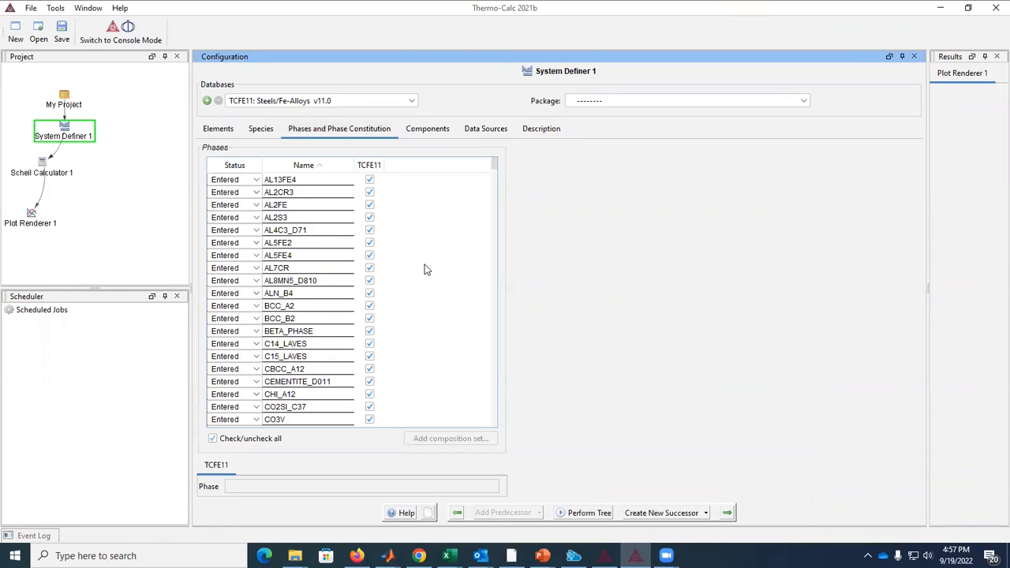
scroll(405, 300, "down", 15)
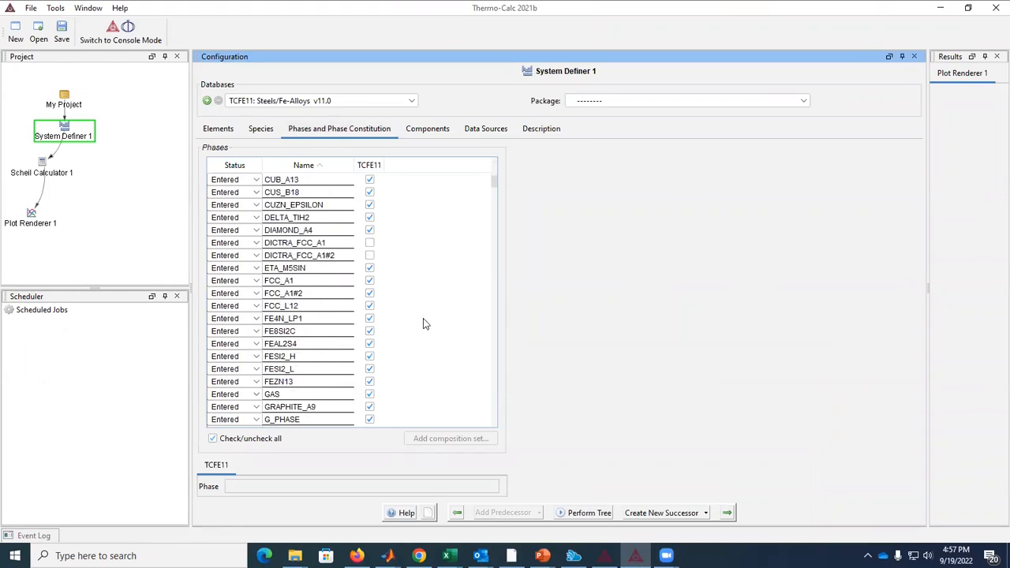
left_click_drag(495, 192, 509, 154)
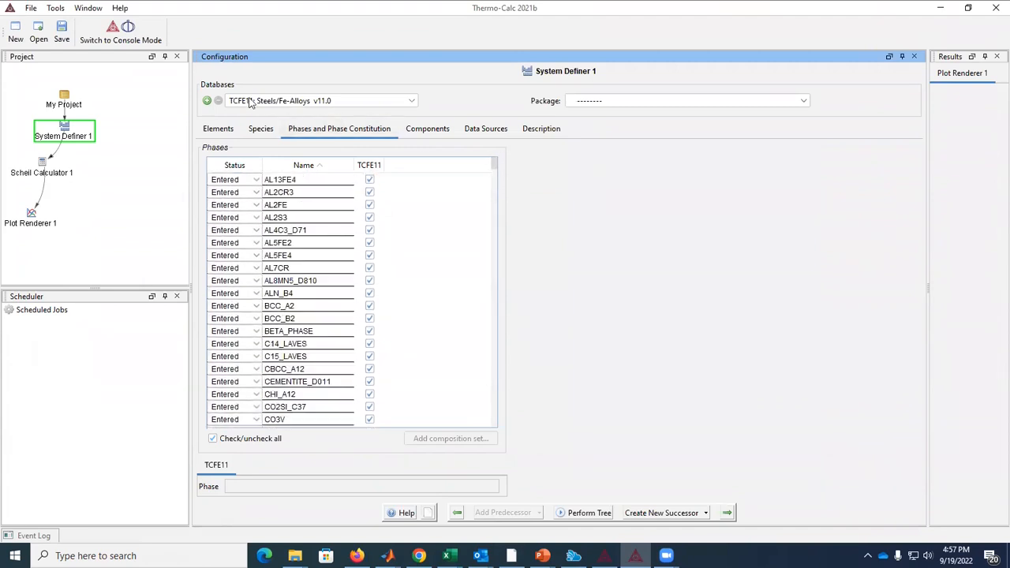
left_click(218, 129)
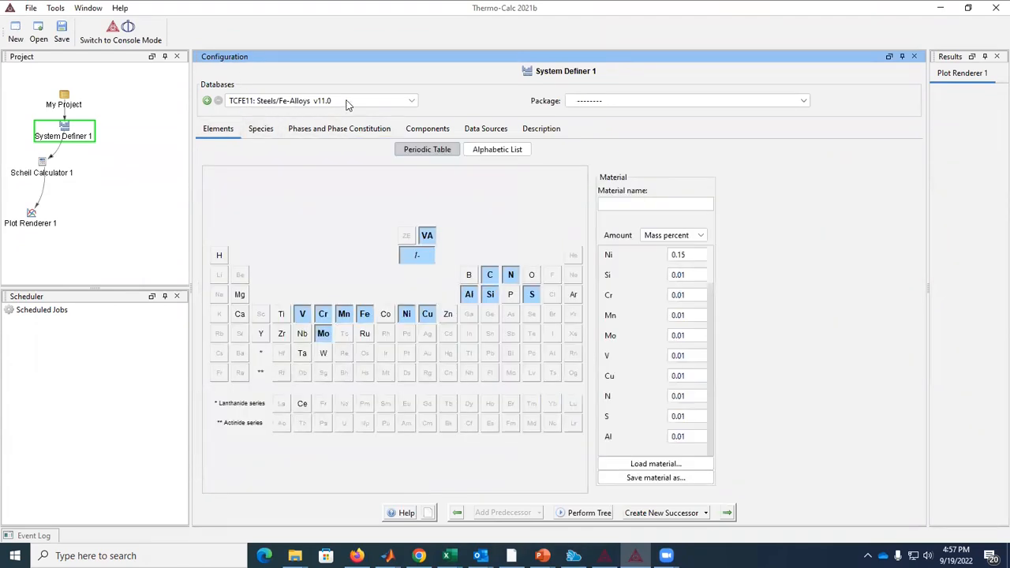
left_click(412, 103)
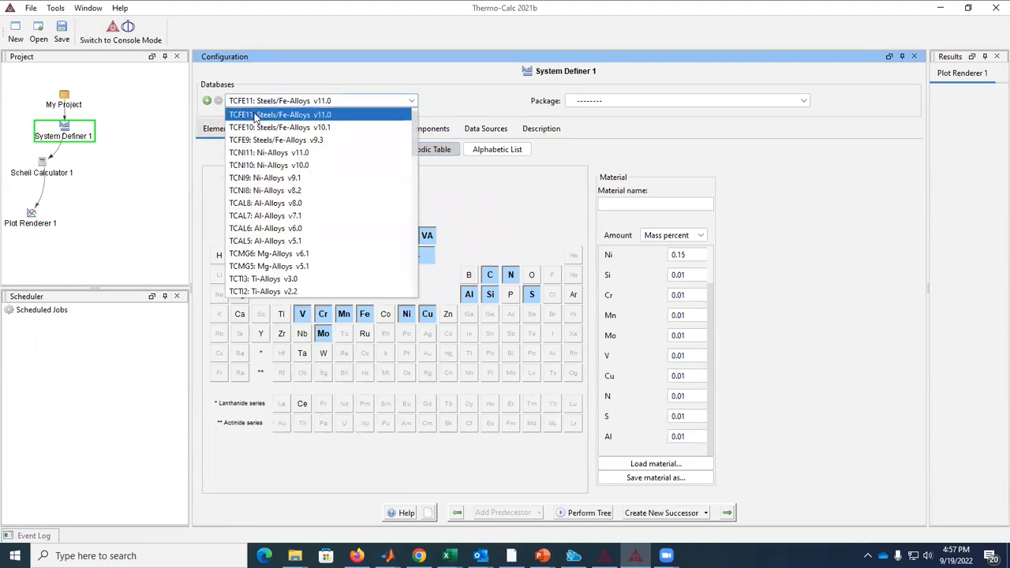
left_click(300, 117)
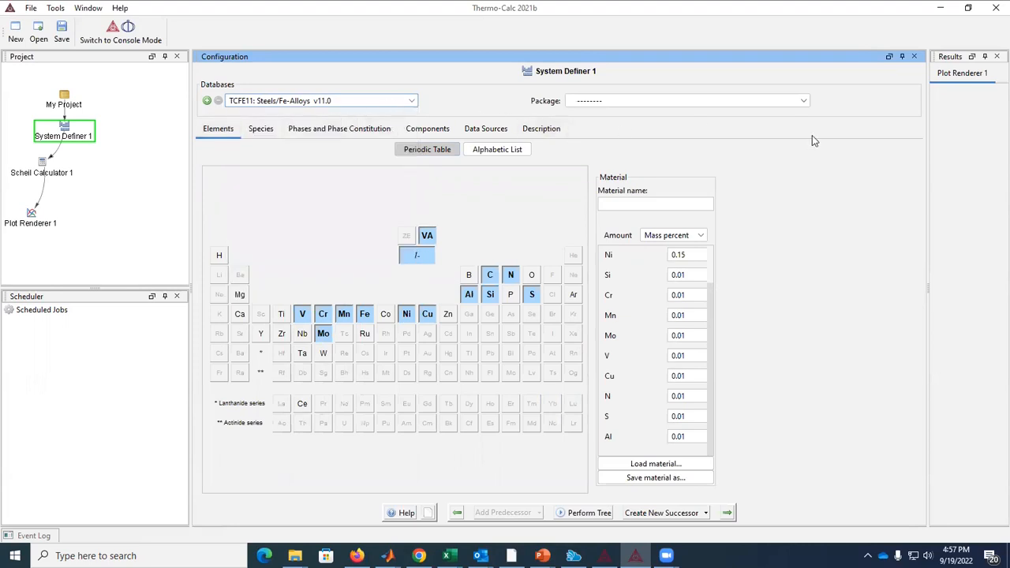
left_click(803, 103)
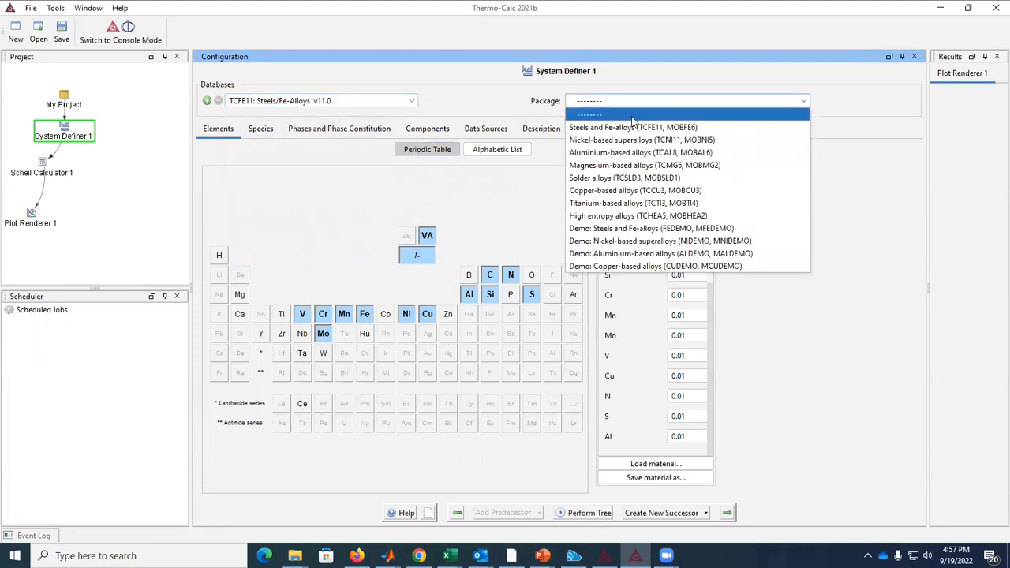
left_click(589, 130)
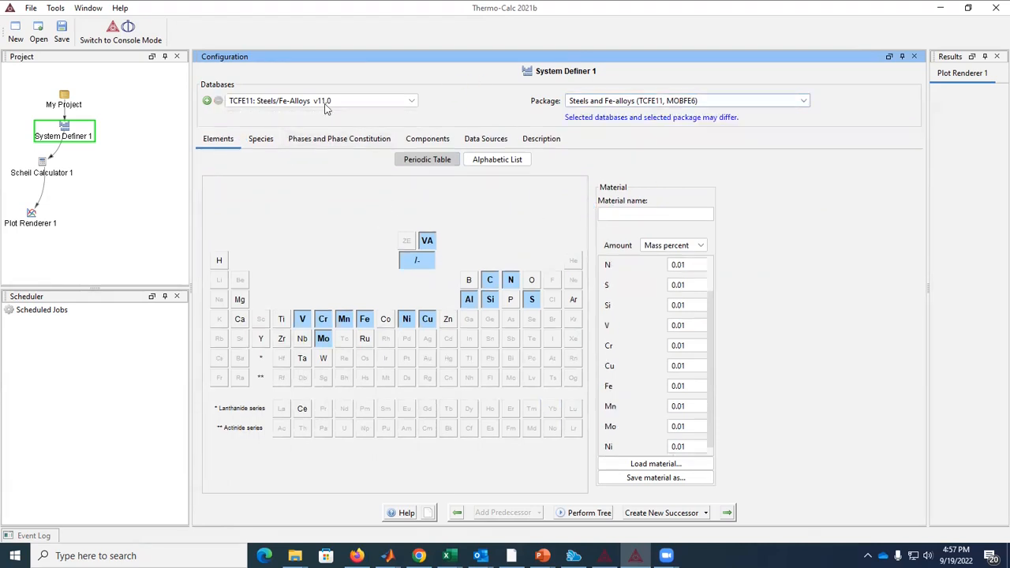
left_click(654, 101)
left_click(568, 112)
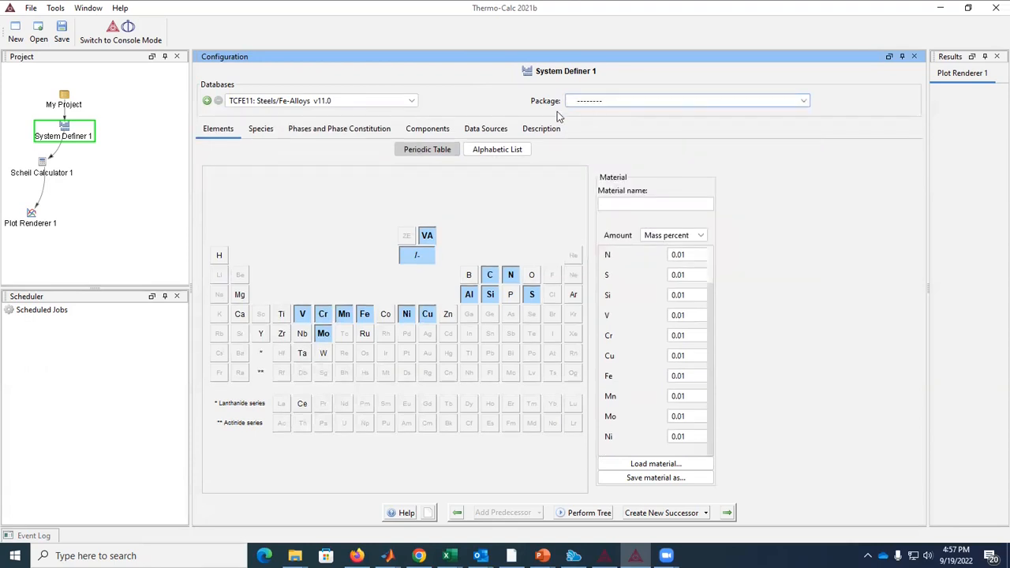
Step: Select the TCFE11: Steels/Fe-Alloys v11.0 database and exclude the GRAPHITE_A9 phase from the system
left_click(289, 101)
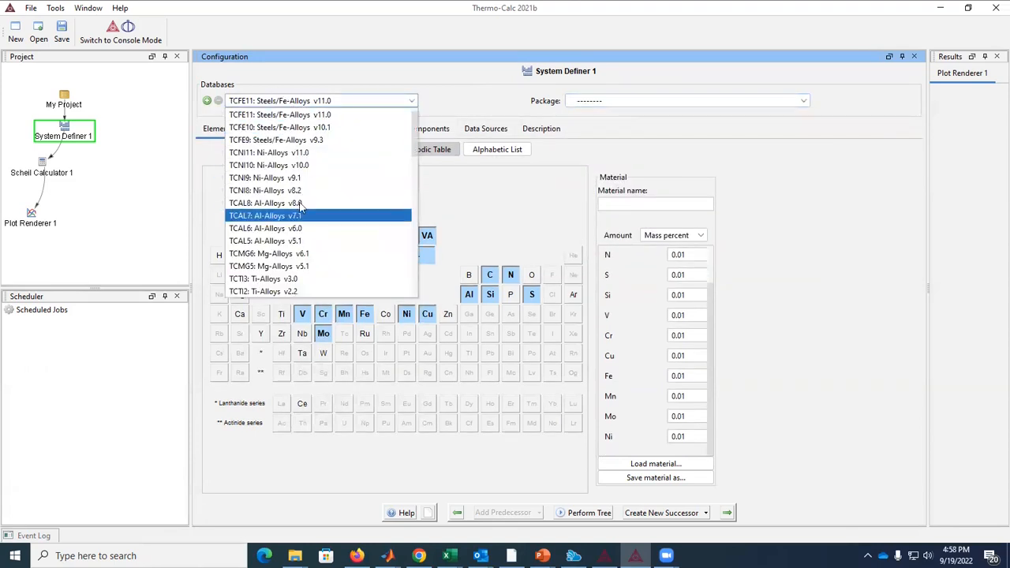
left_click(309, 116)
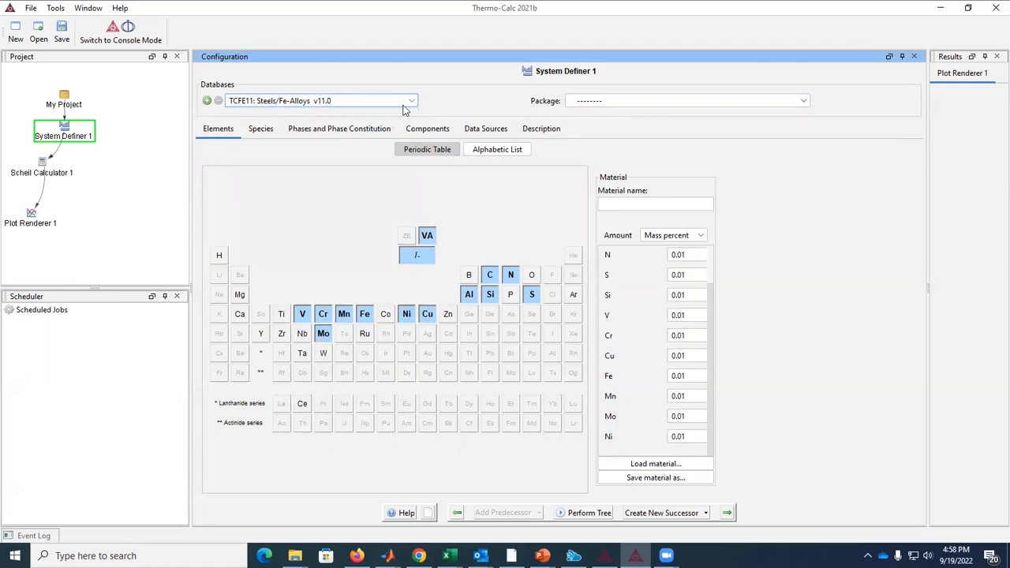
left_click(352, 132)
scroll(415, 276, "down", 4)
scroll(415, 276, "up", 4)
scroll(408, 251, "down", 10)
scroll(408, 251, "down", 5)
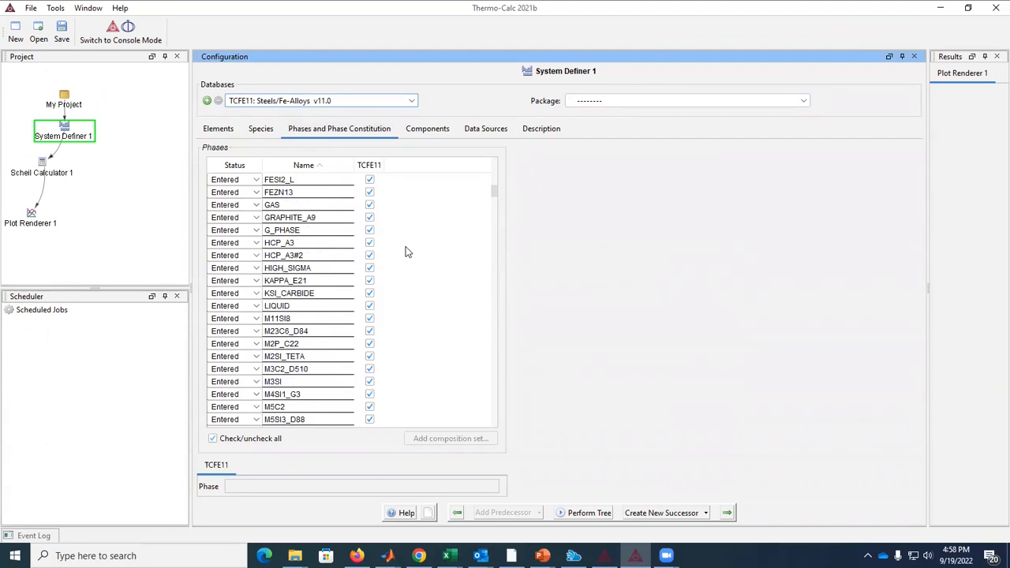
scroll(407, 251, "down", 5)
mouse_move(494, 202)
left_mouse_down()
mouse_move(493, 231)
mouse_move(495, 188)
left_mouse_up()
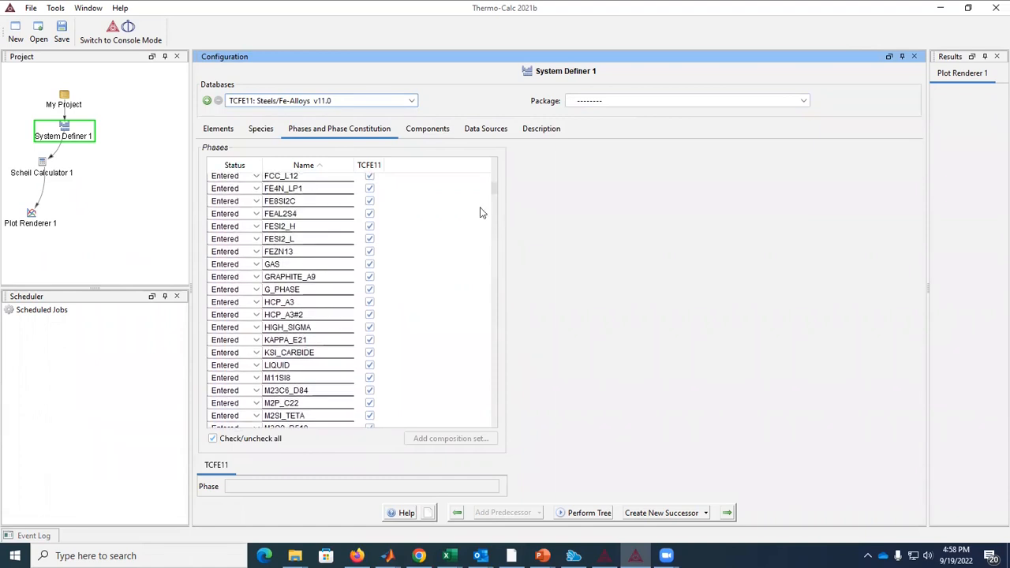
left_click(370, 278)
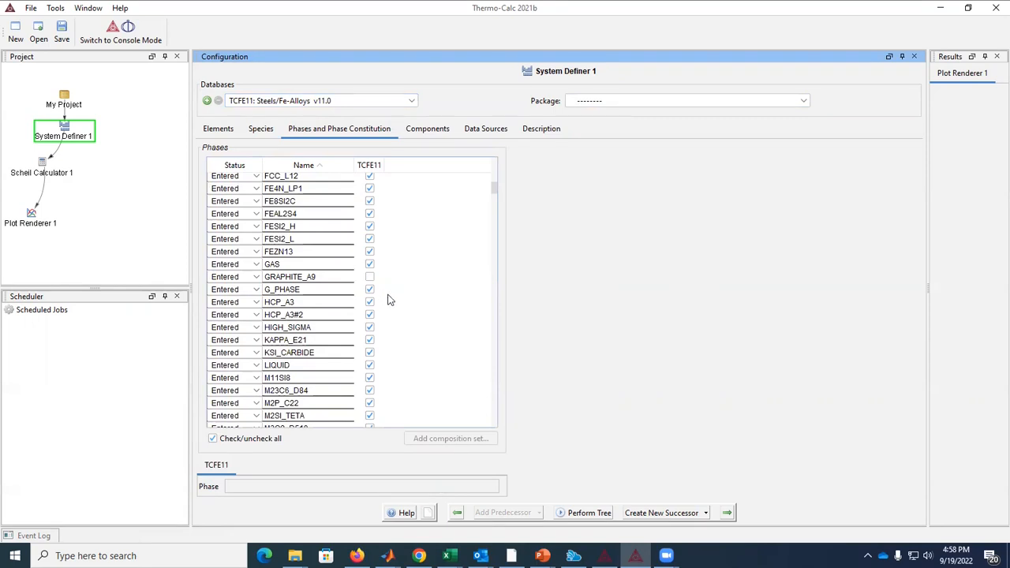
Step: Exclude the DIAMOND_A4 phase from System Definer 1, leaving DICTRA_FCC_A1 excluded as well
scroll(387, 301, "up", 2)
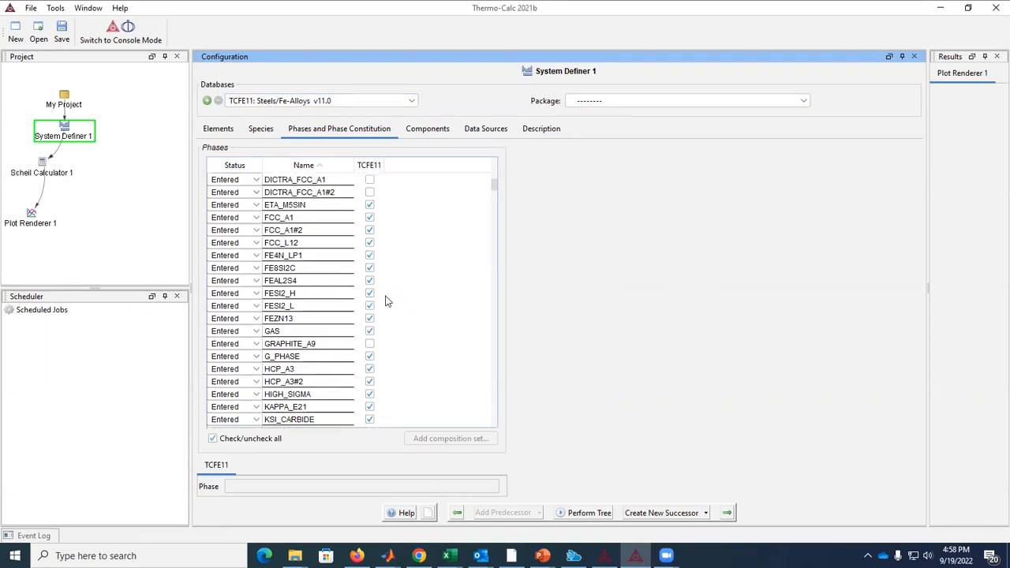
scroll(387, 301, "up", 10)
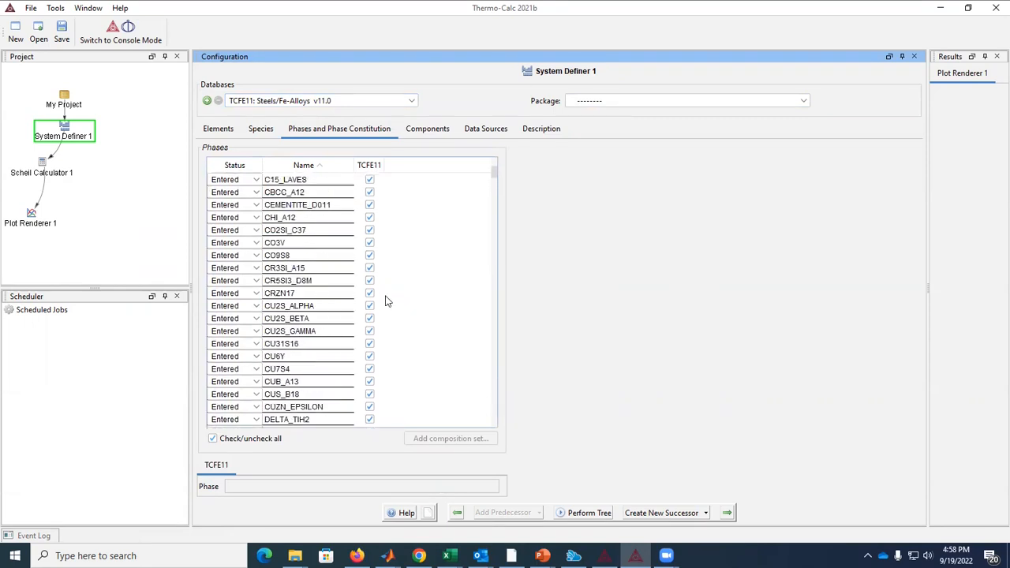
scroll(314, 297, "up", 4)
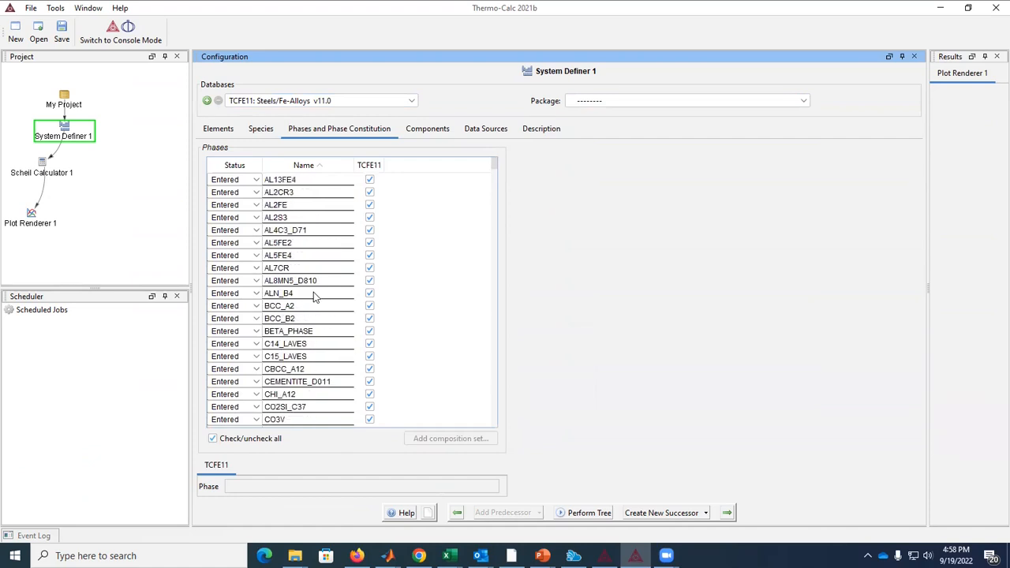
scroll(314, 296, "down", 3)
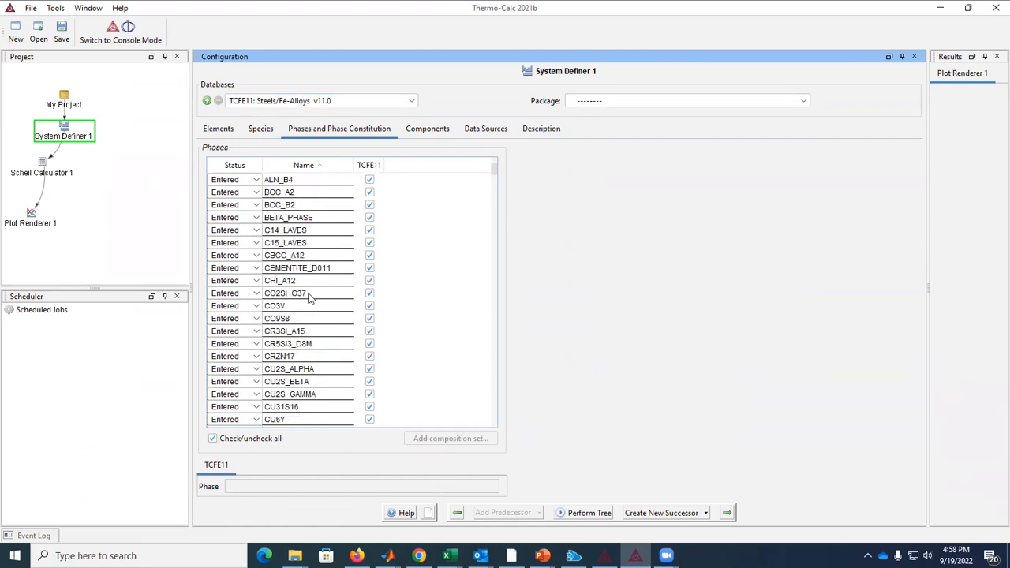
scroll(361, 302, "down", 1)
scroll(399, 317, "down", 2)
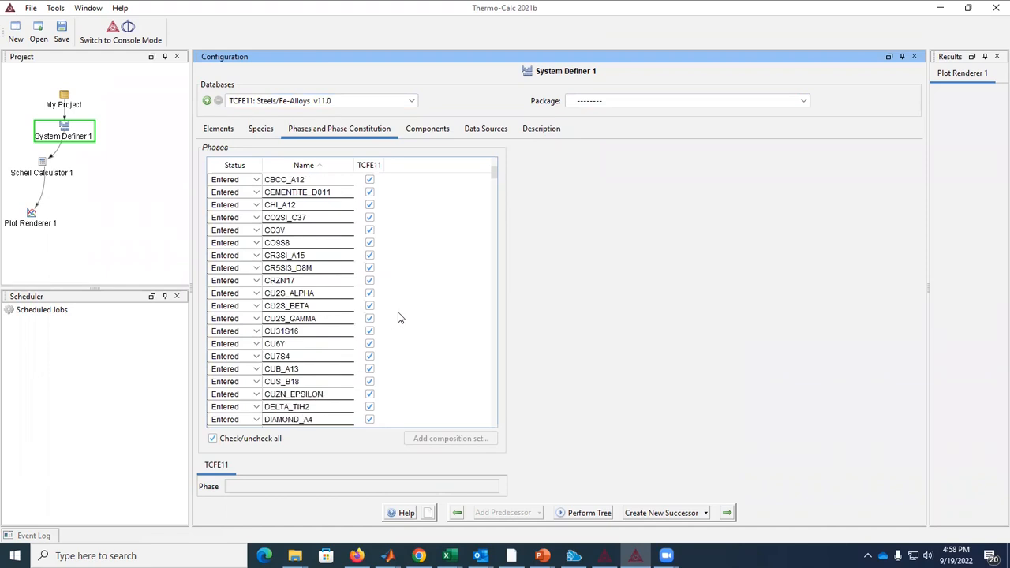
scroll(399, 317, "down", 1)
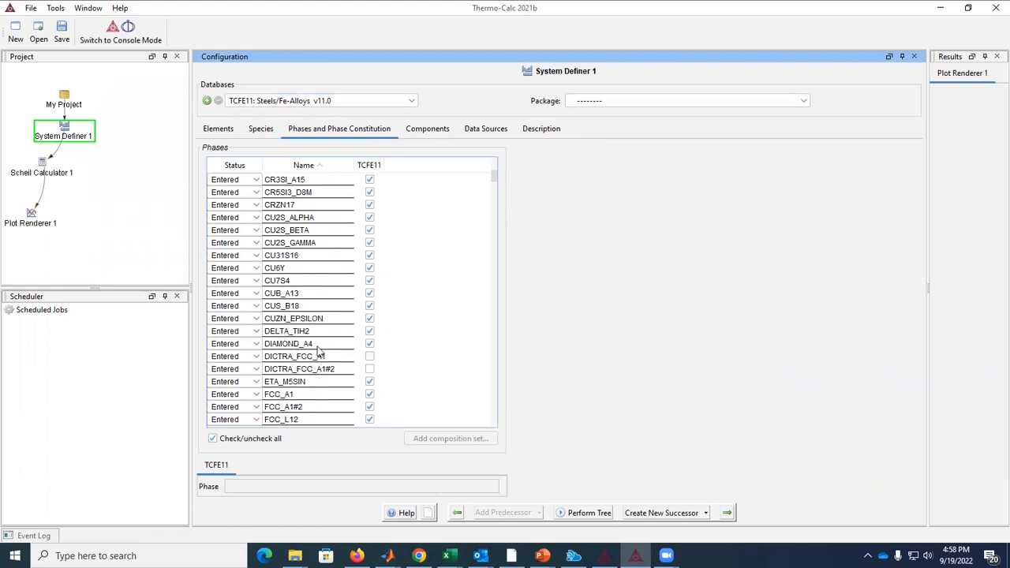
left_click(369, 345)
left_click(370, 356)
Step: Exclude the GAS phase from System Definer 1, keep GRAPHITE_A9 excluded, and recheck the element selection
scroll(401, 363, "down", 2)
scroll(401, 363, "up", 2)
scroll(399, 363, "up", 5)
scroll(399, 363, "down", 2)
scroll(399, 363, "down", 5)
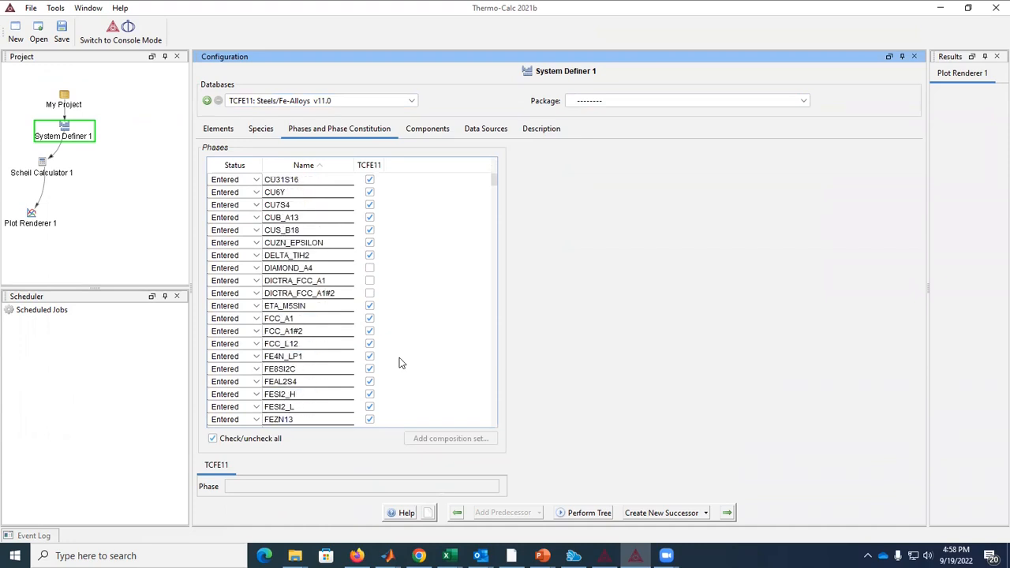
scroll(392, 340, "down", 1)
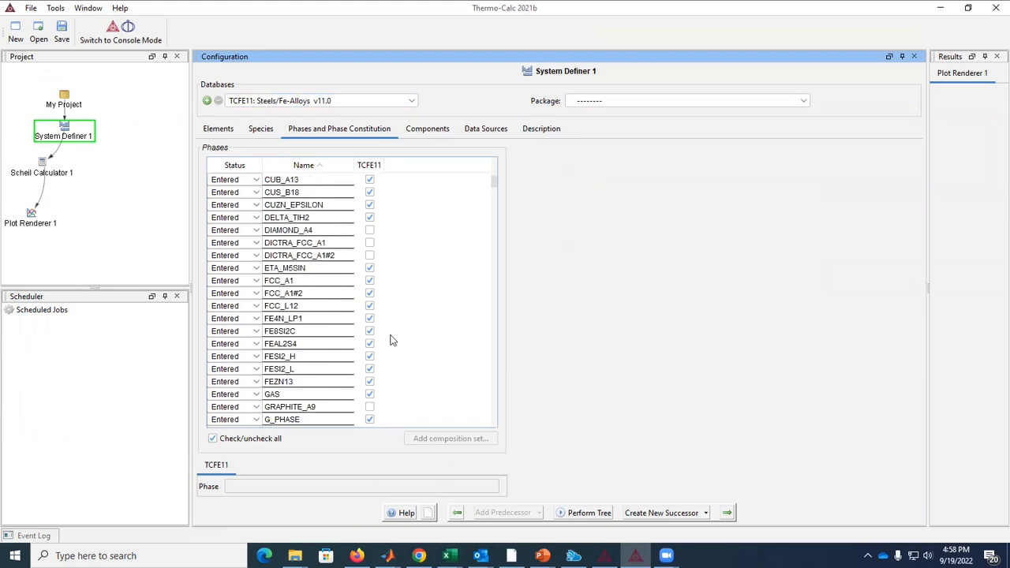
scroll(373, 347, "down", 1)
left_click(370, 358)
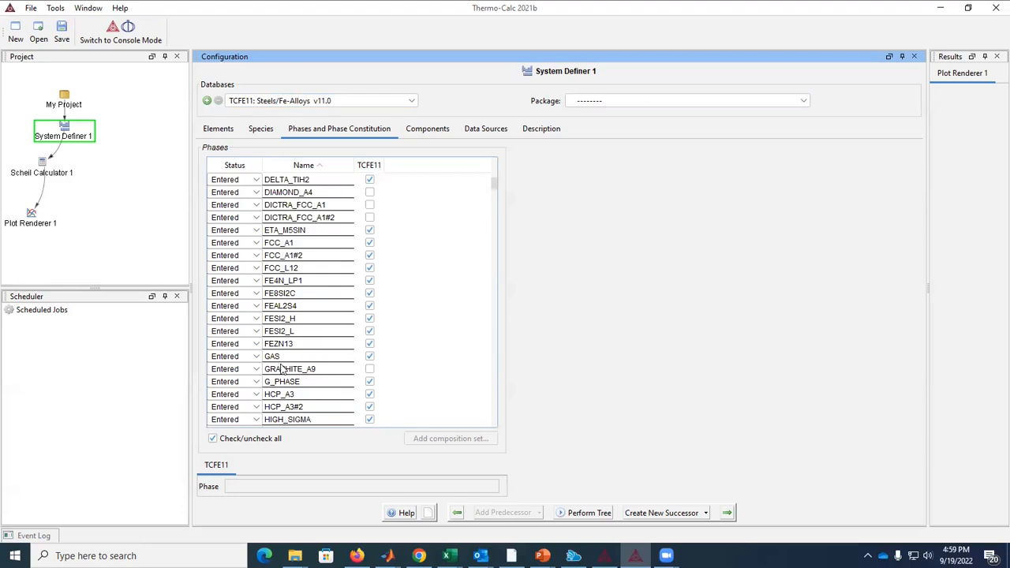
left_click(369, 357)
left_click(369, 369)
left_click(219, 129)
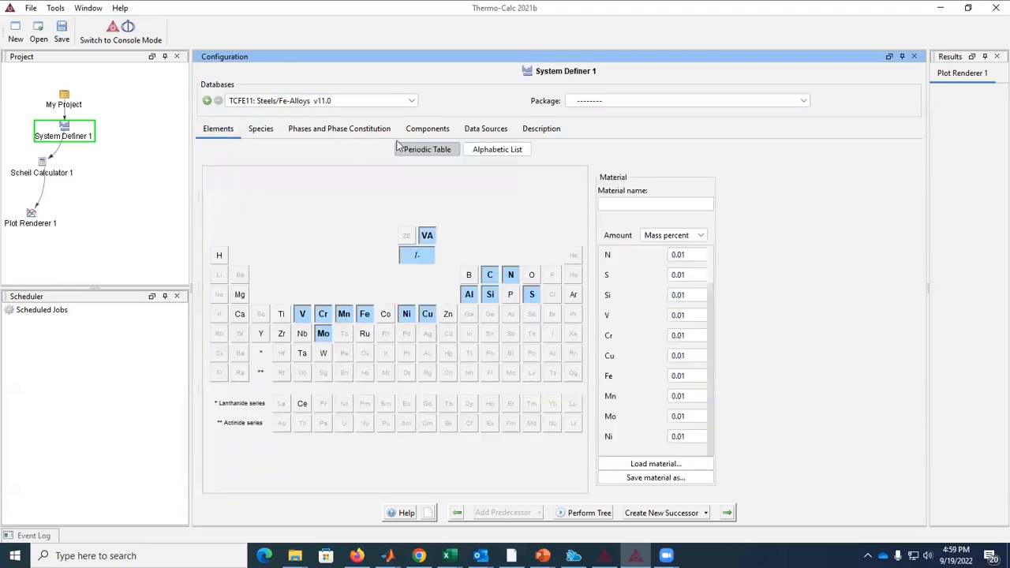
left_click(352, 129)
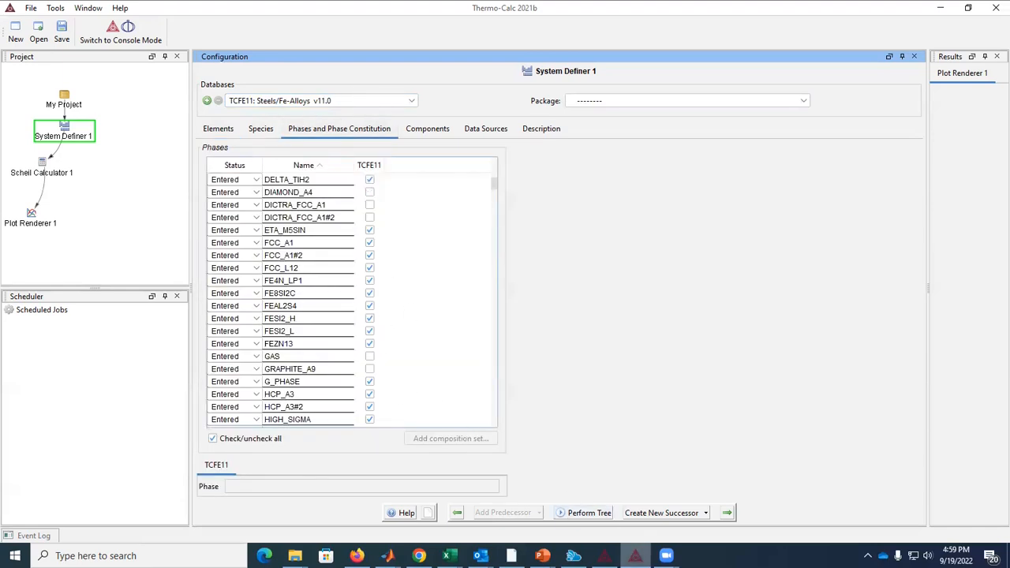
Step: Switch to the Scheil.tcu project and examine its element amounts, phase list and enlarged solidification plot
left_click(604, 555)
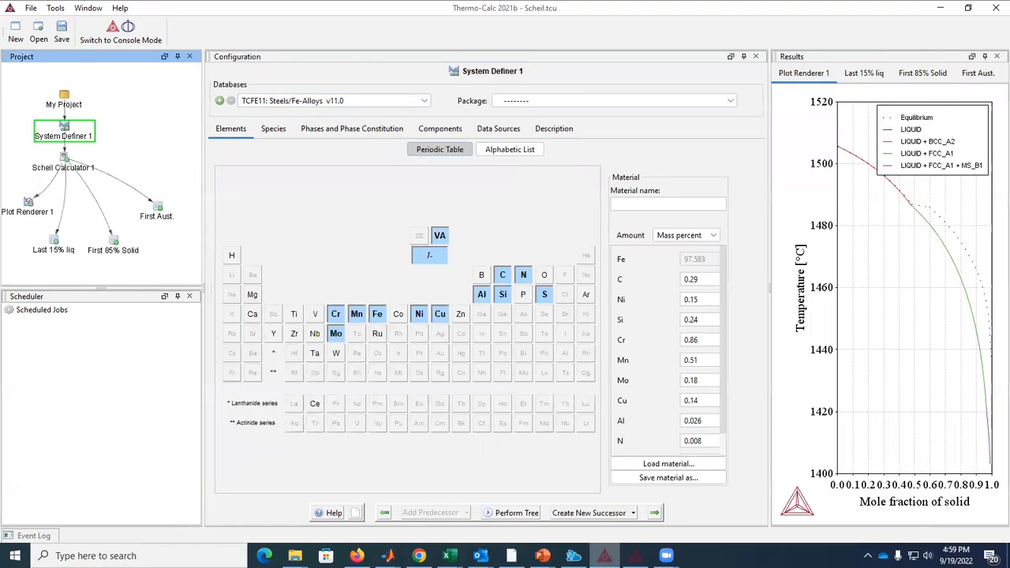
mouse_move(724, 271)
left_mouse_down()
mouse_move(730, 335)
mouse_move(724, 260)
left_mouse_up()
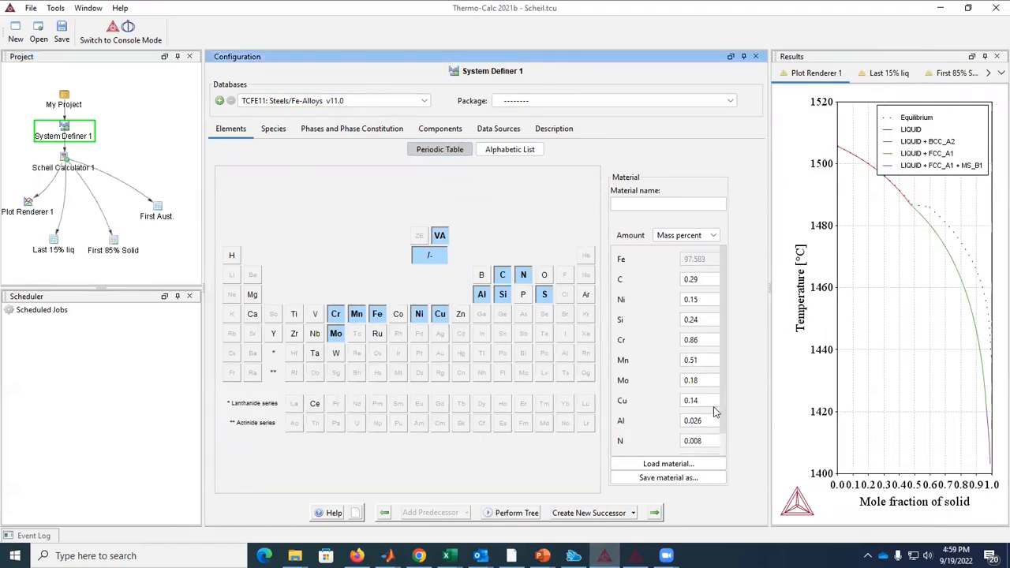
scroll(715, 417, "down", 1)
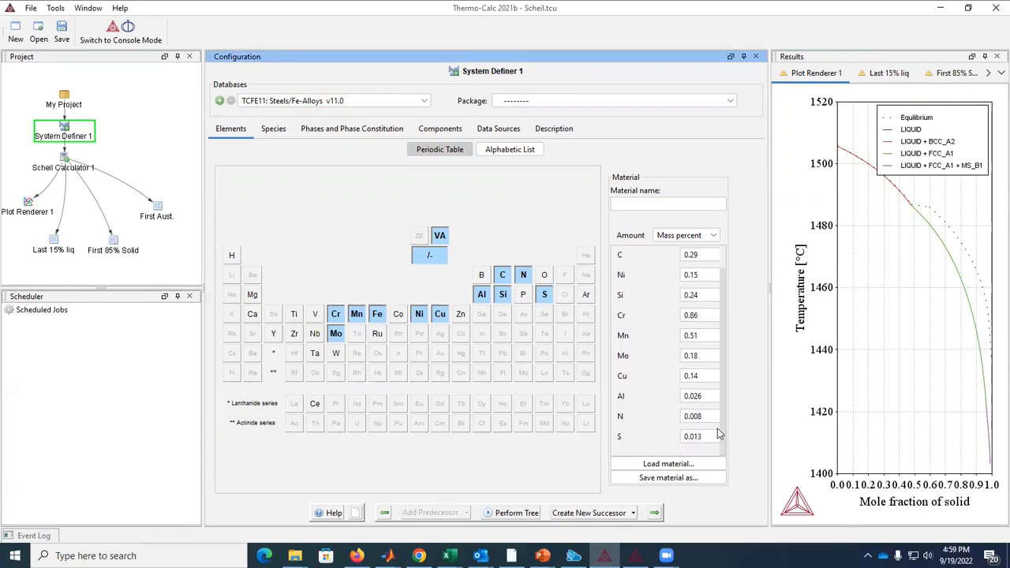
left_click(335, 131)
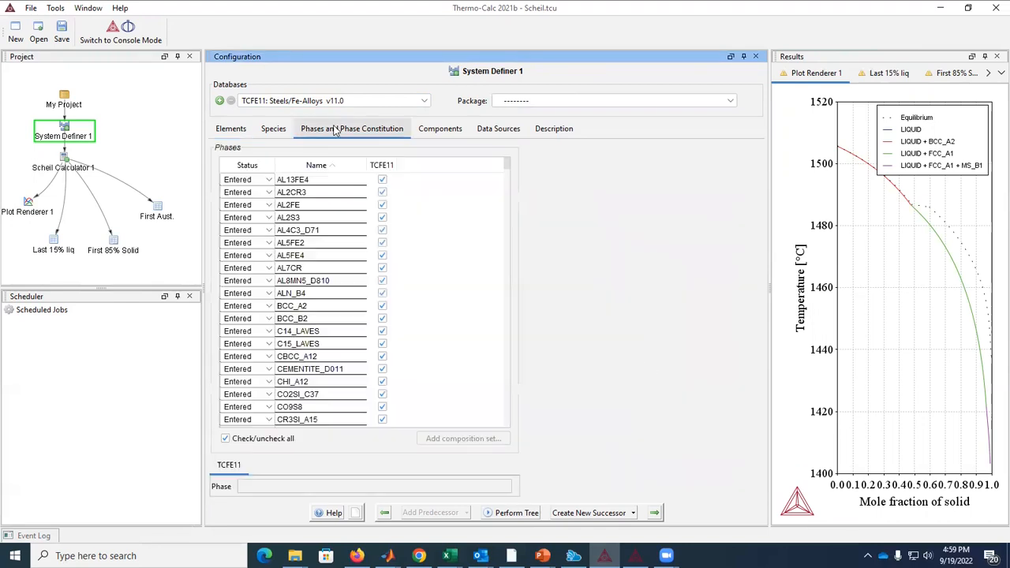
left_click_drag(511, 164, 510, 199)
left_click_drag(770, 171, 626, 171)
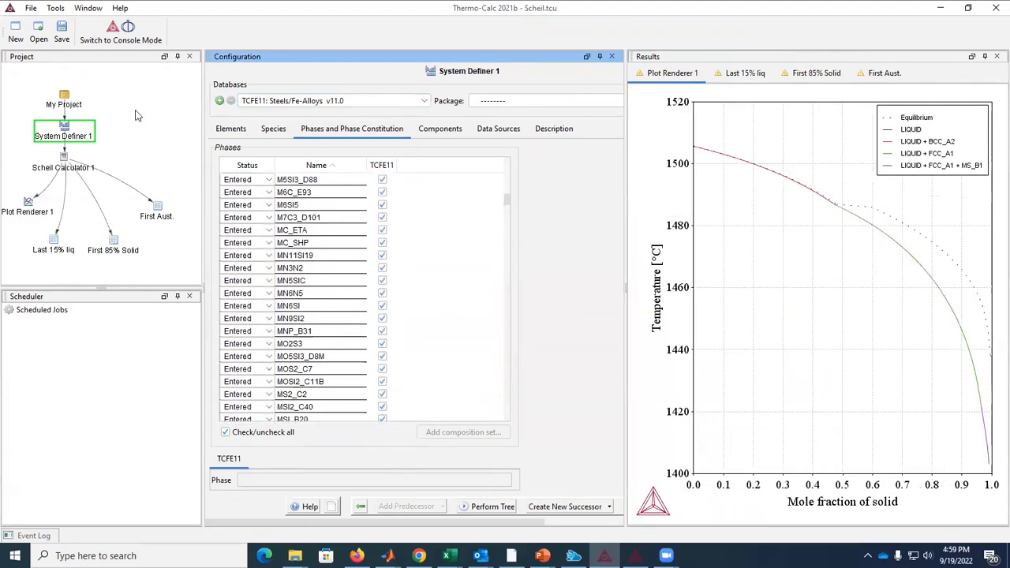
Step: Set the temperature unit of Scheil Calculator 1 to Celsius and select its start temperature value
left_click(65, 160)
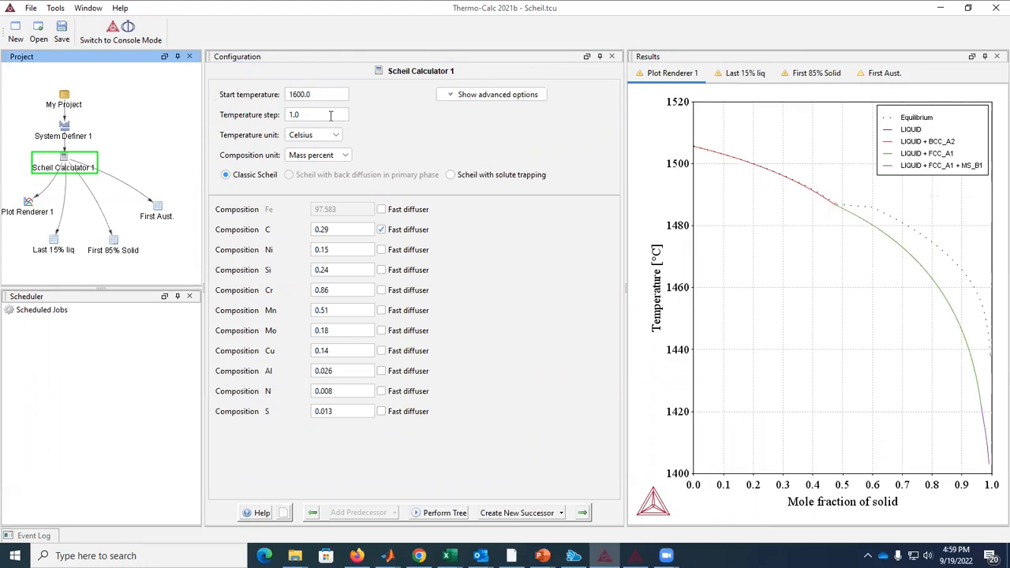
left_click(337, 140)
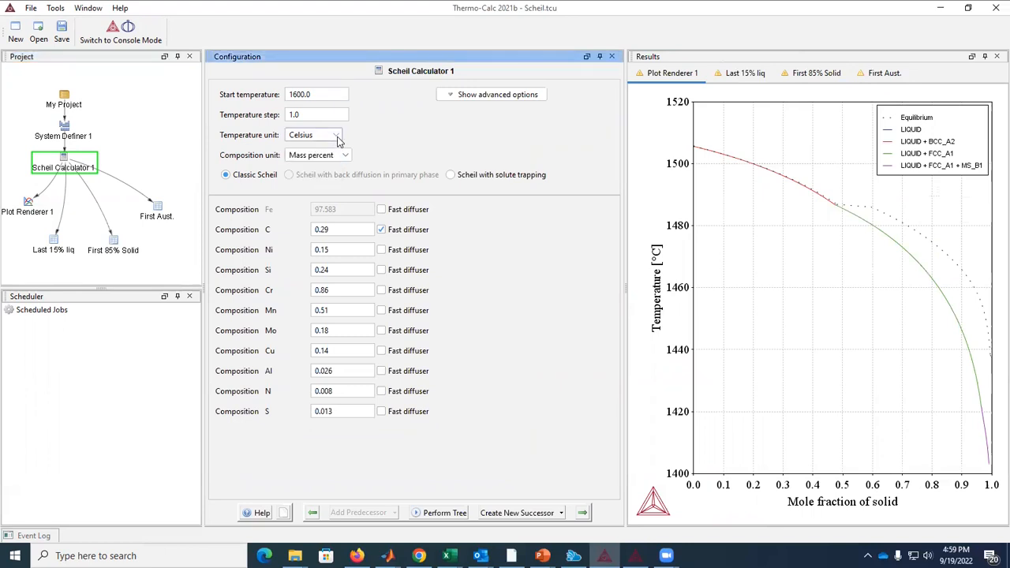
left_click(337, 140)
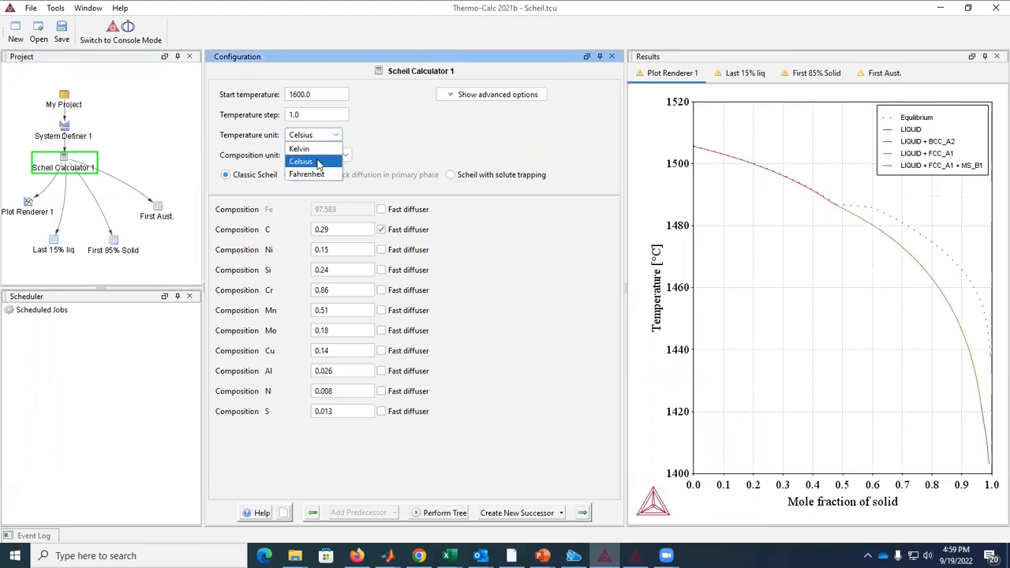
left_click(318, 163)
left_click(289, 93)
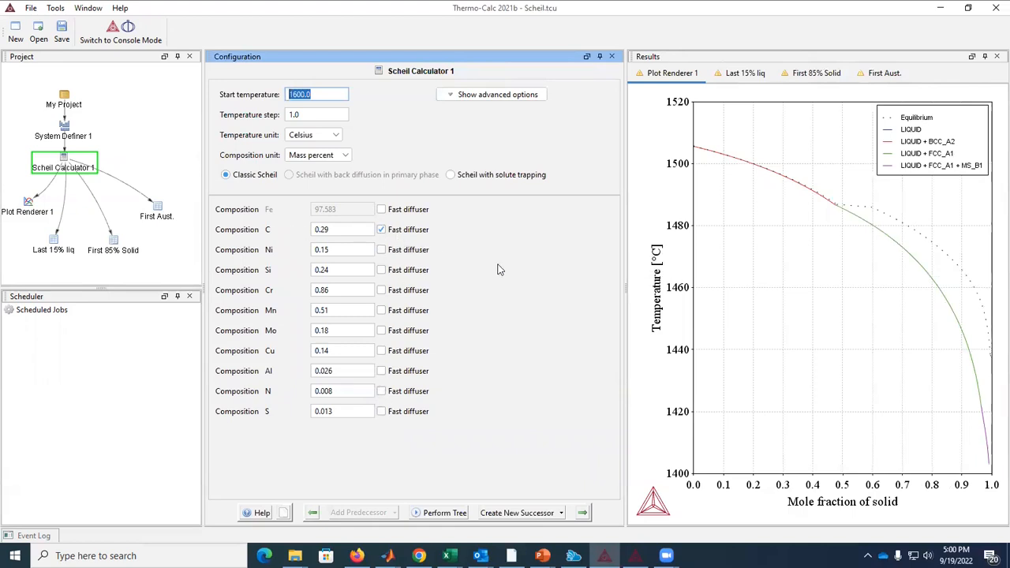
Step: Open the settings of Plot Renderer 1 in Scheil.tcu and widen its solidification plot
left_click(28, 207)
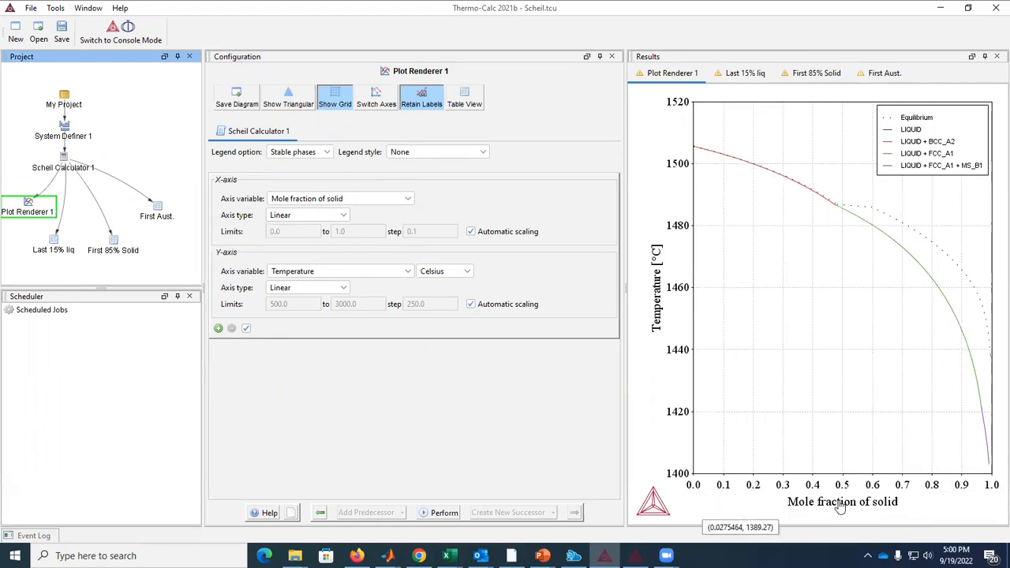
right_click(31, 207)
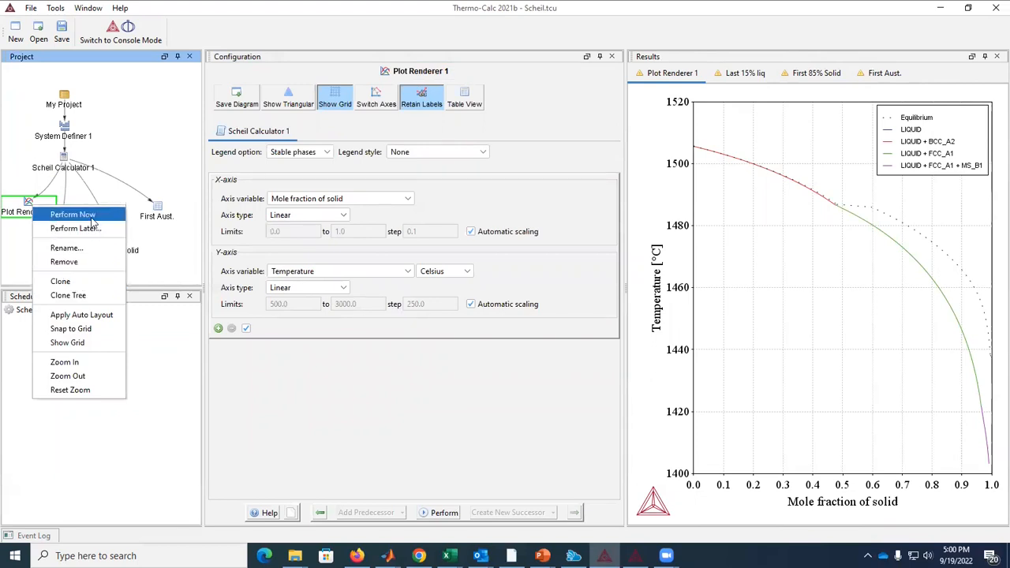
left_click(145, 153)
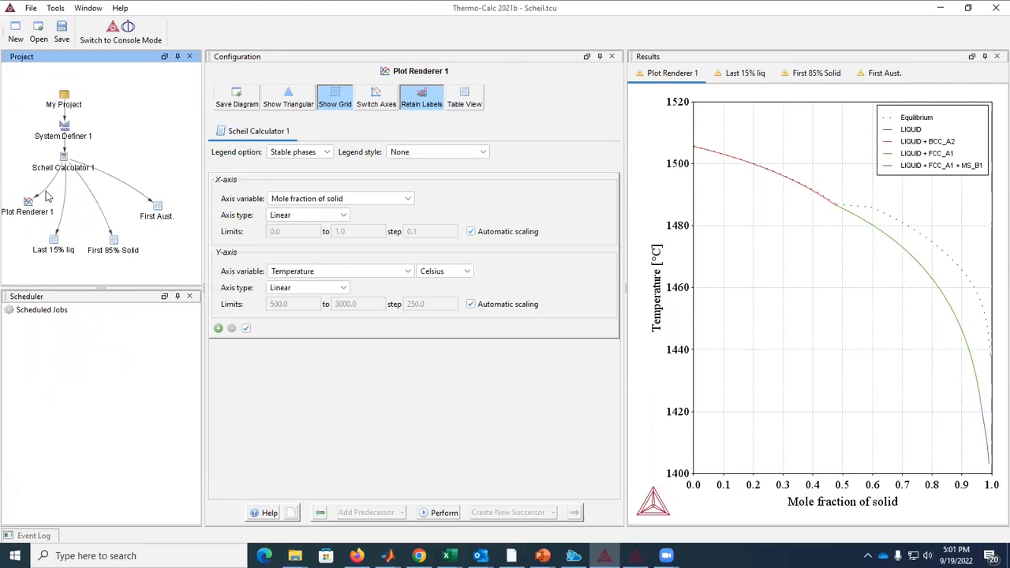
left_click_drag(624, 167, 573, 166)
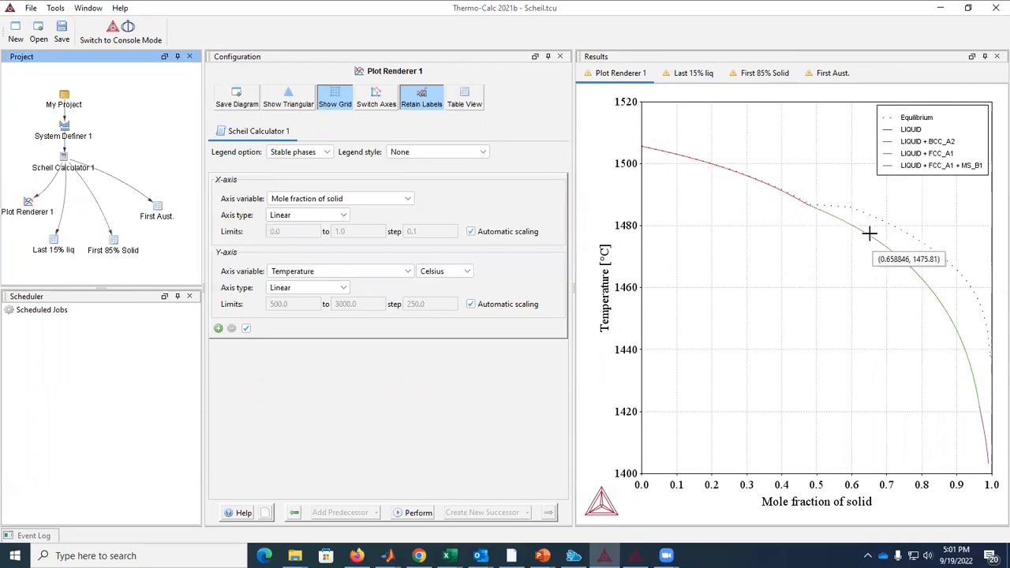
Step: Check the Scheil Calculator capabilities list in Chrome, enlarge the high-temperature start of the solidification curve in Thermo-Calc, and restore the full plot
key("alt+Tab")
key("Tab")
key("Tab")
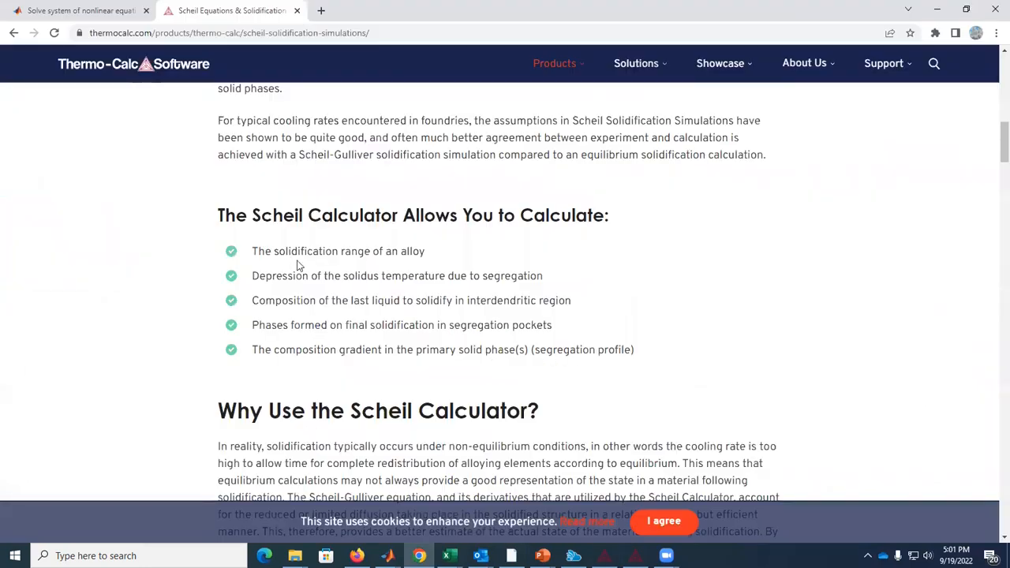
key("alt+Tab")
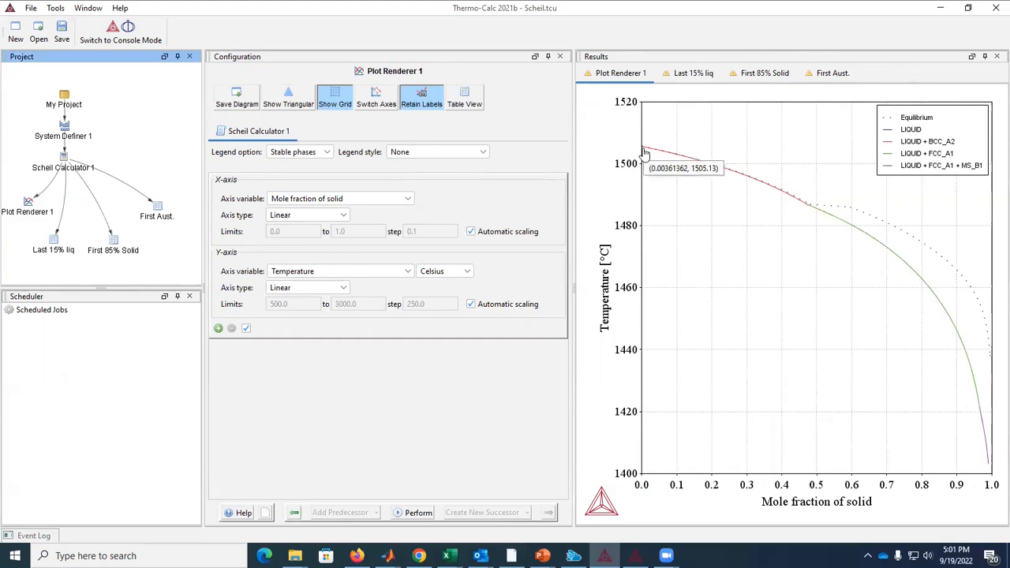
left_click(637, 136)
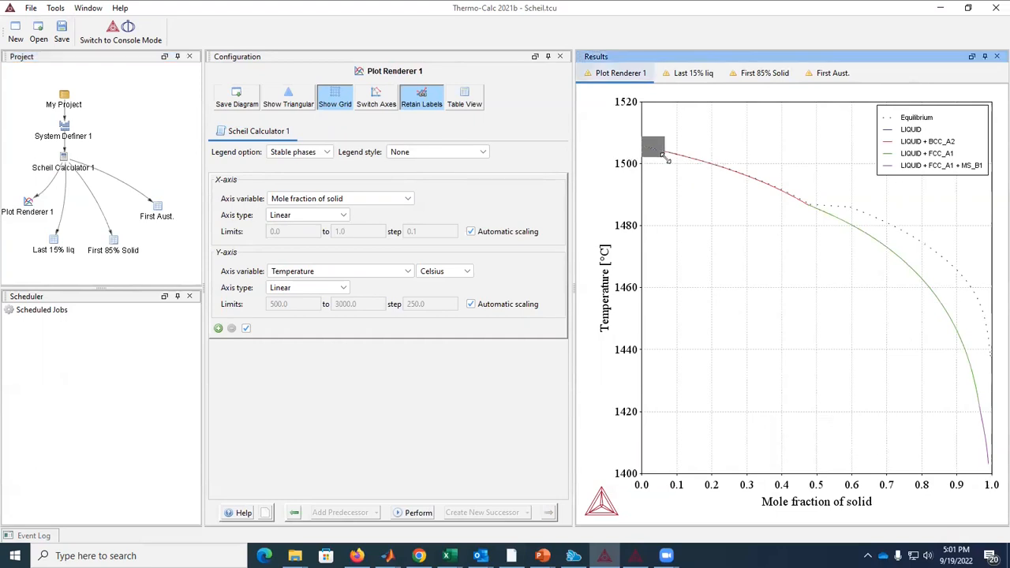
left_click_drag(667, 160, 668, 161)
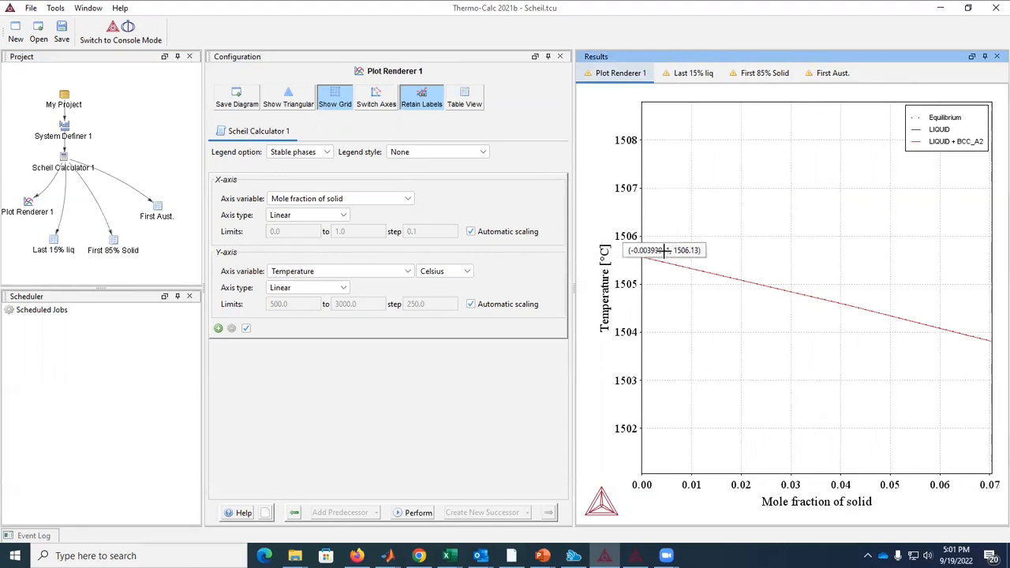
left_click_drag(619, 213, 734, 304)
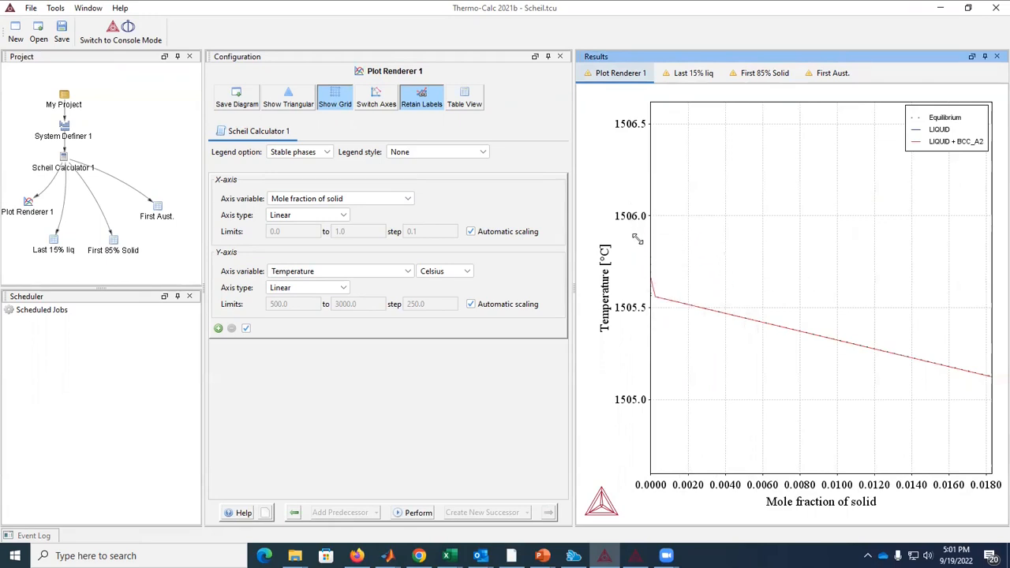
left_click_drag(638, 239, 634, 238)
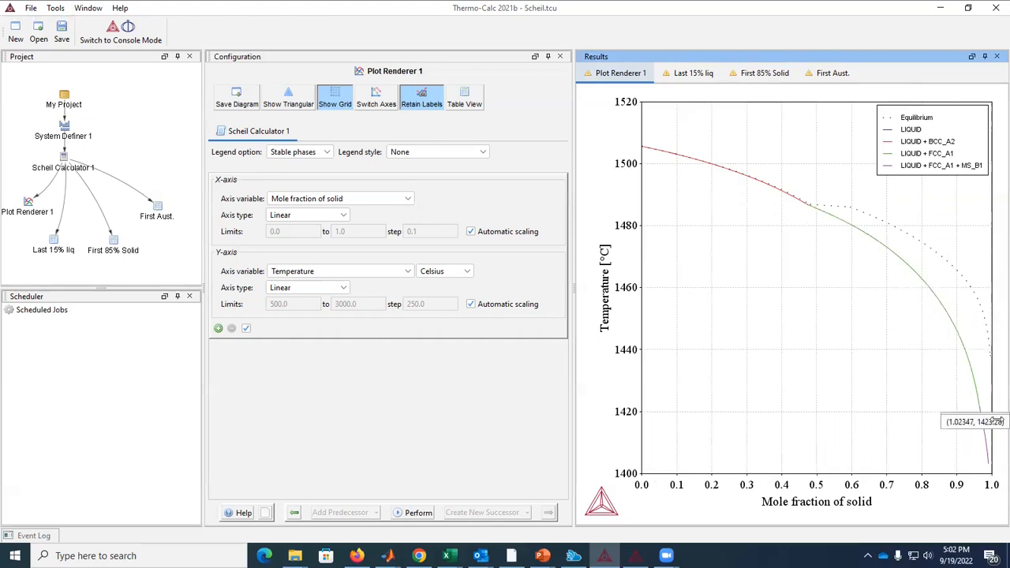
Step: Recheck the capabilities list in Chrome, examine the end of the Scheil curve near full solidification in Thermo-Calc, and restore the full plot
key("alt+Tab")
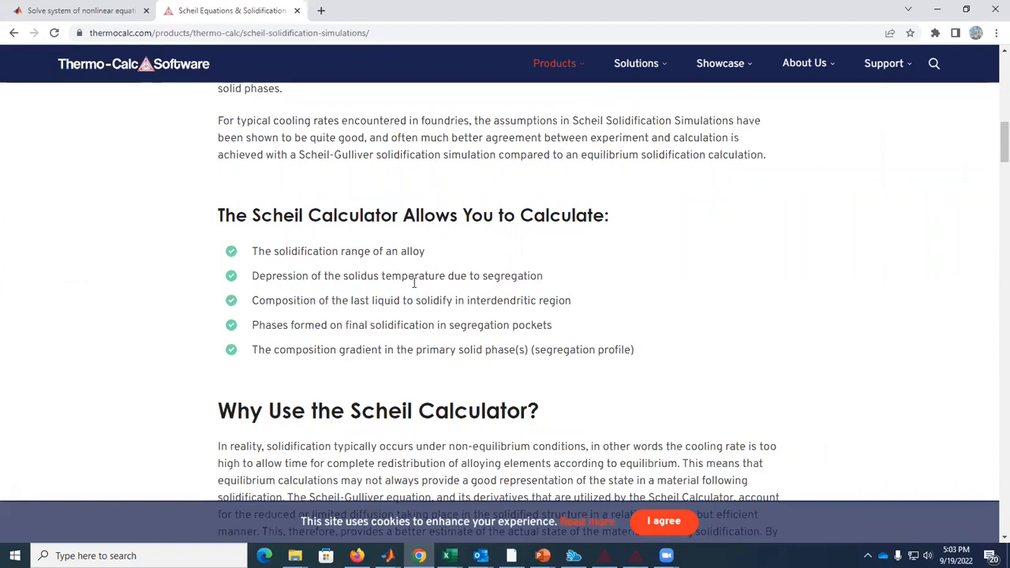
key("alt+Tab")
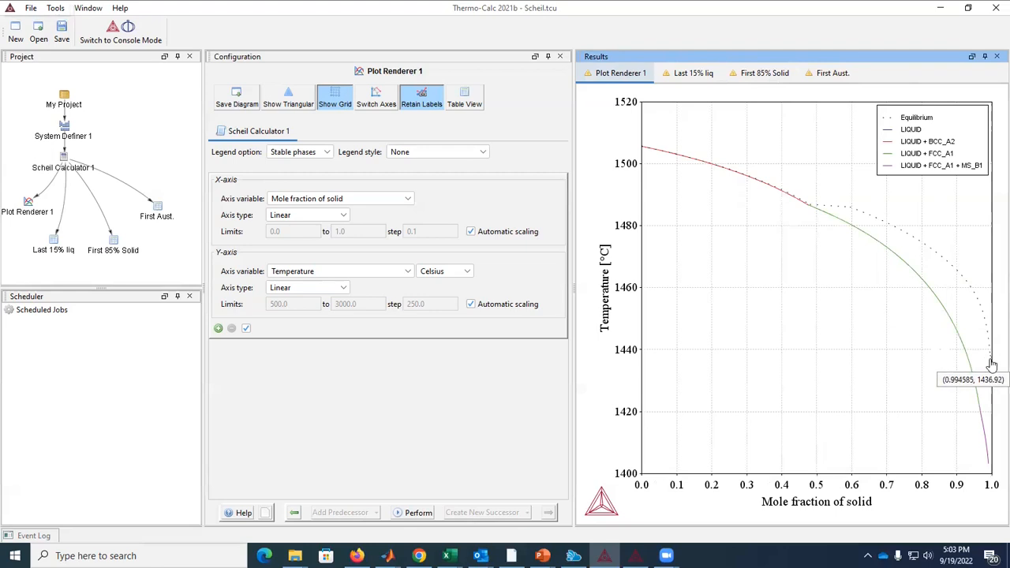
left_click_drag(977, 333, 992, 474)
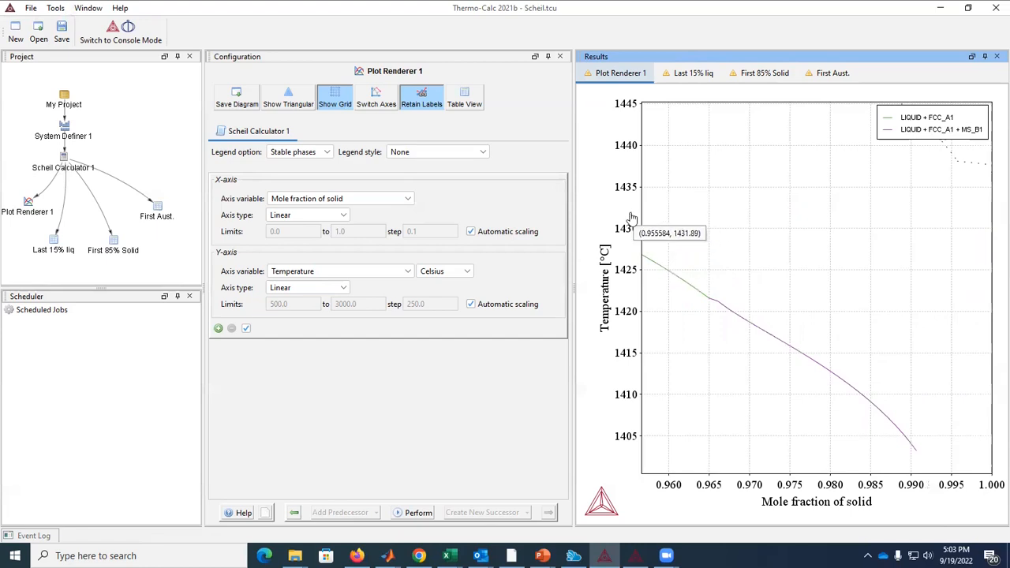
left_click_drag(631, 220, 628, 254)
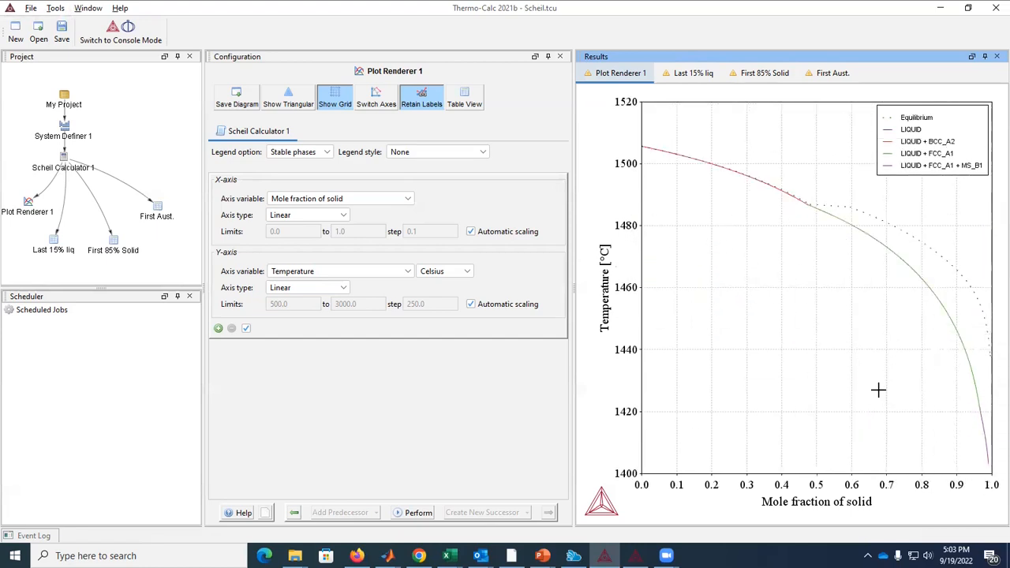
Step: Highlight "Composition of the last liquid to solidify in interdendritic region" on the Chrome page and return to the Scheil.tcu project
key("alt+Tab")
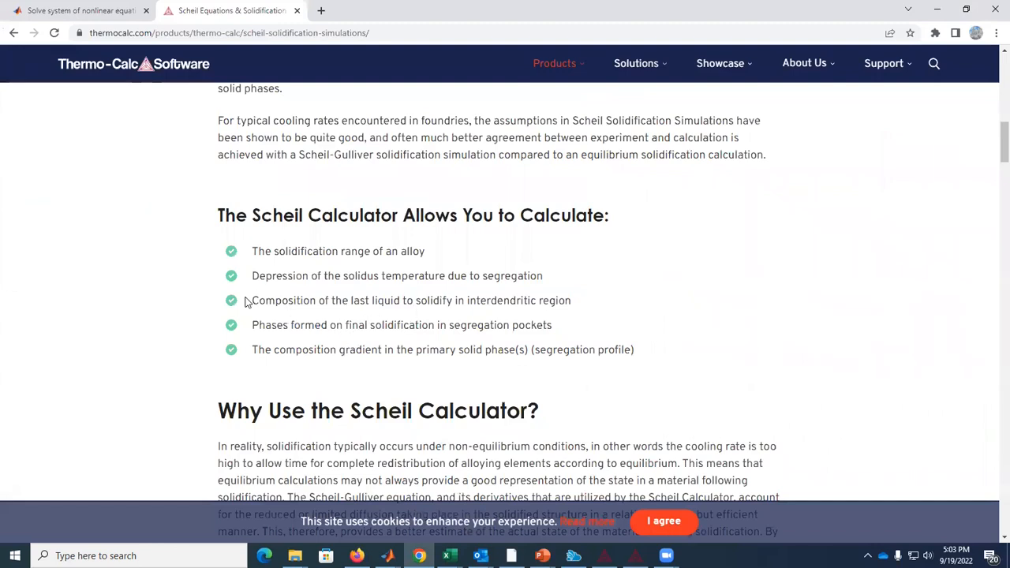
left_click_drag(251, 303, 541, 314)
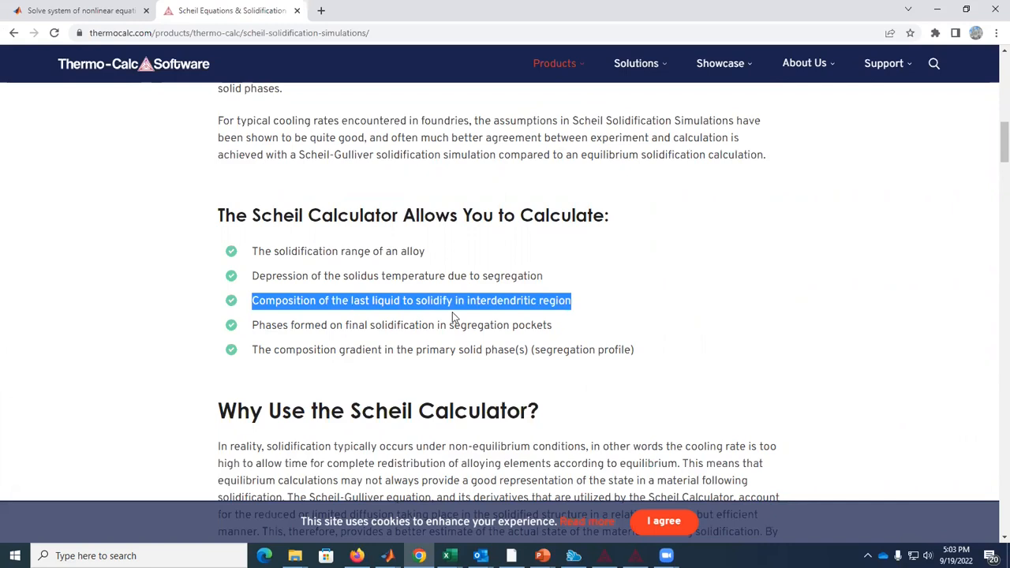
key("alt+Tab")
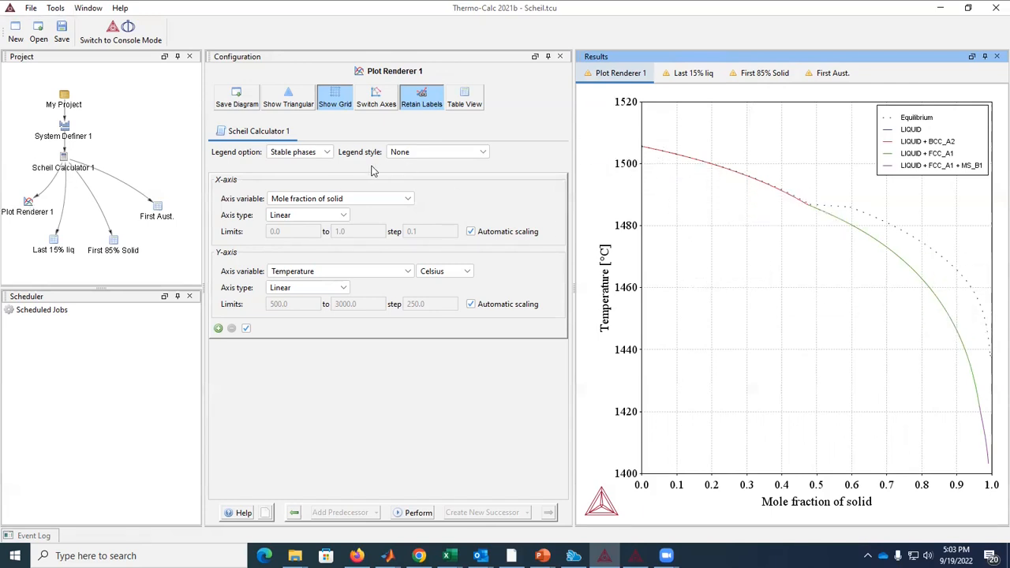
Step: In the unsaved Thermo-Calc project, add a Table renderer as successor of Scheil Calculator 1 and place it beside Plot Renderer 1
key("alt+Tab")
key("alt+Tab")
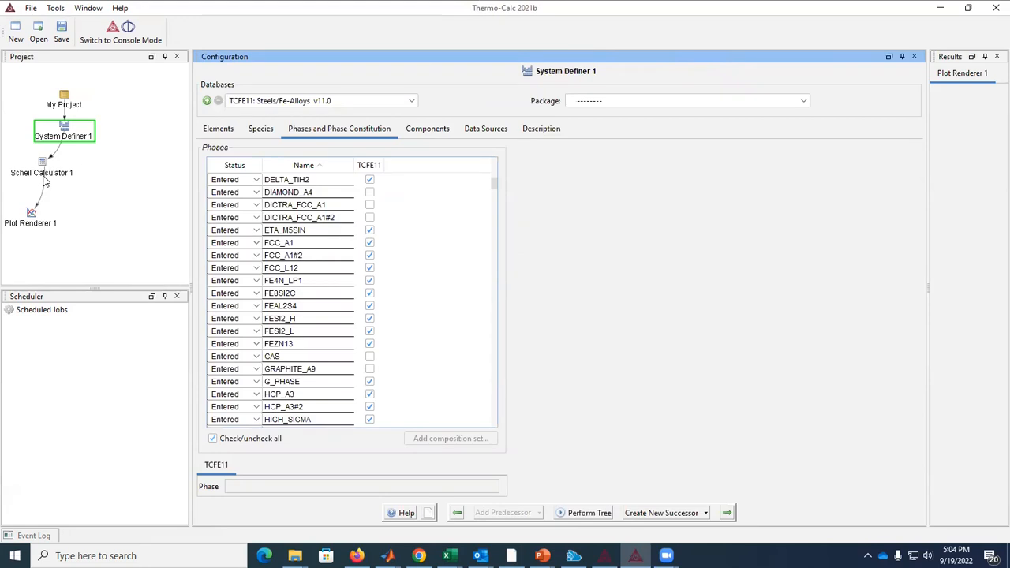
key("alt+Tab")
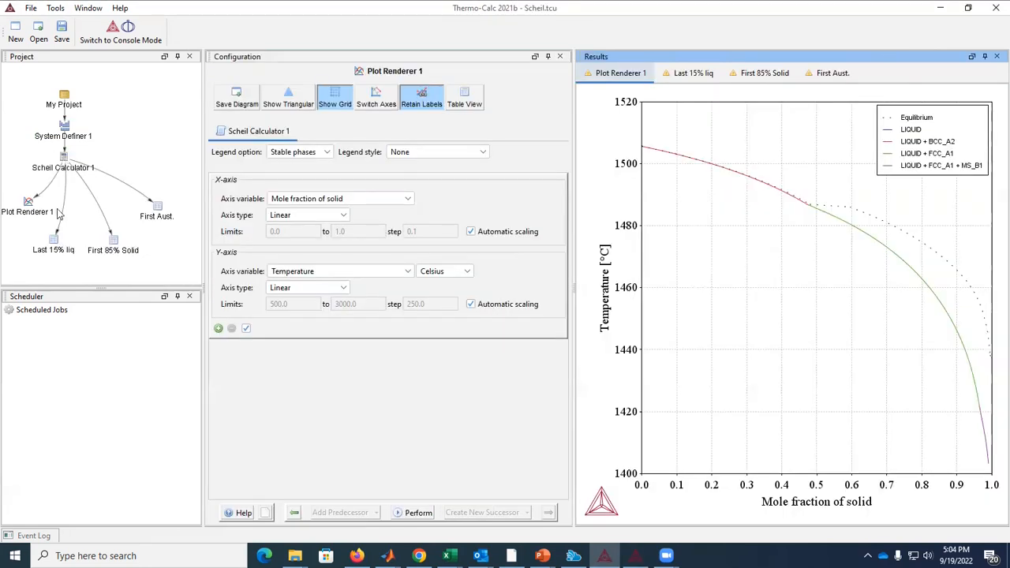
key("alt+Tab")
left_click(49, 173)
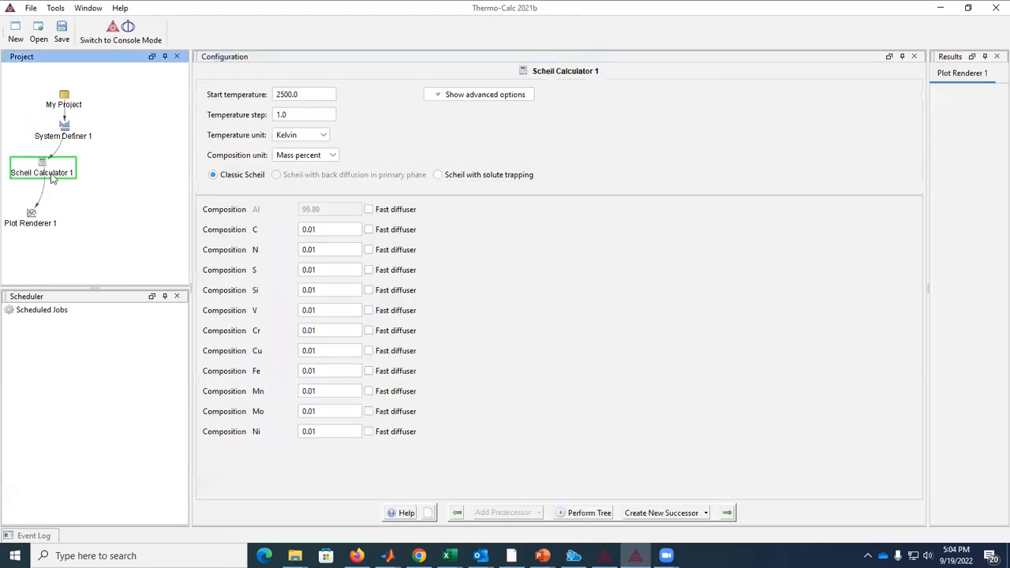
right_click(43, 170)
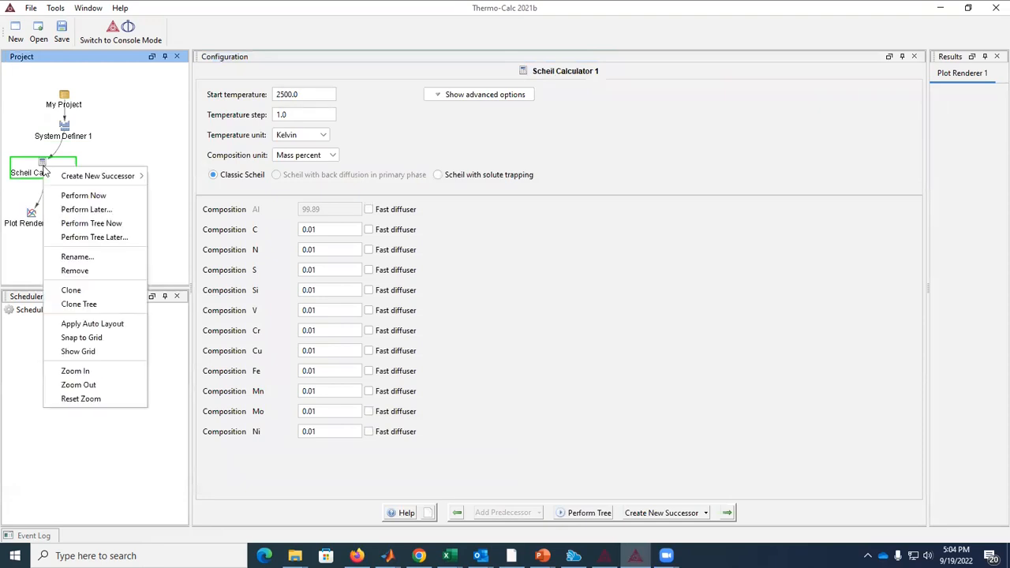
mouse_move(79, 178)
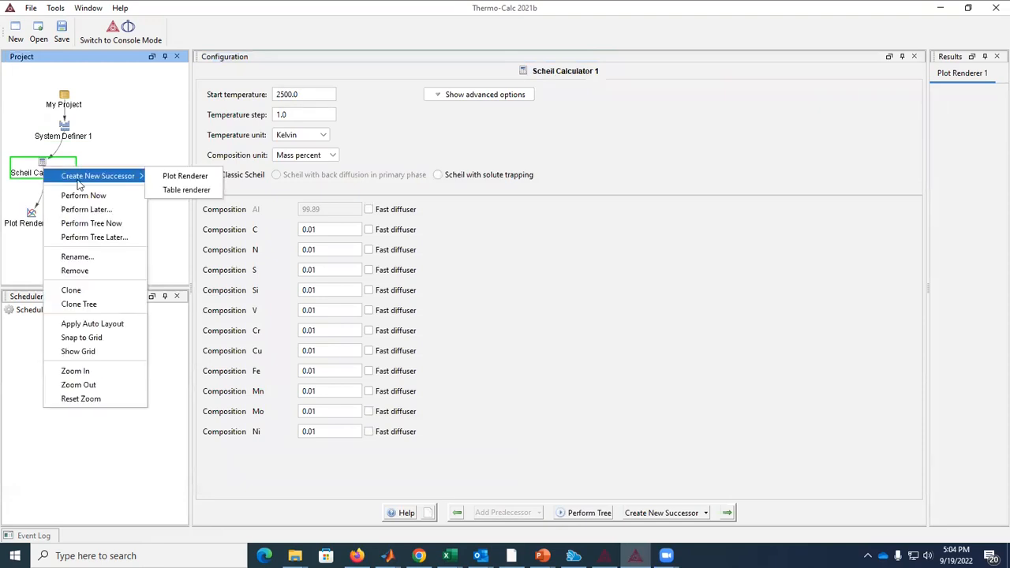
left_click(185, 190)
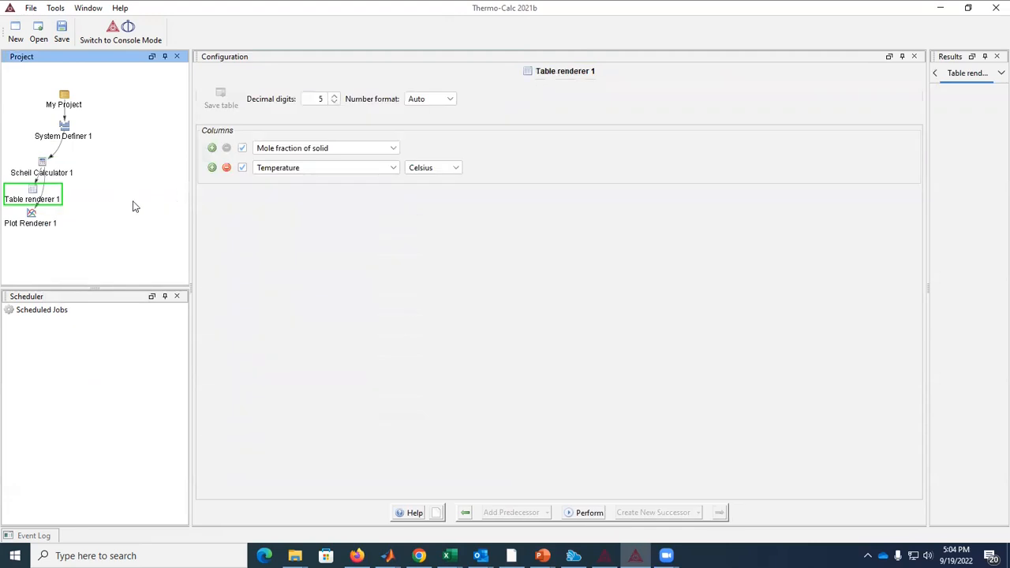
left_click_drag(31, 193, 111, 218)
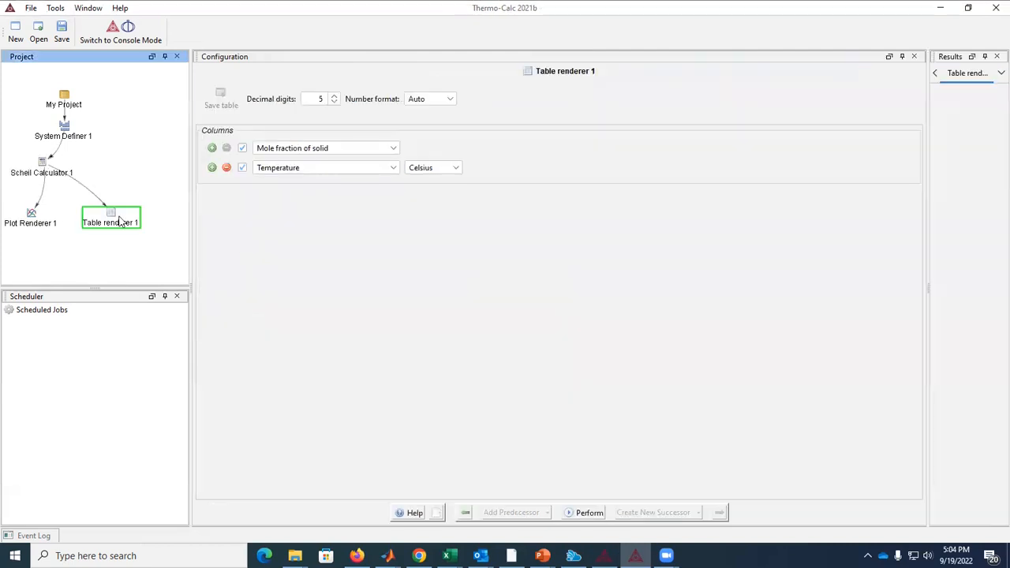
Step: Rename the new table renderer as "Last 15% liq"
right_click(112, 221)
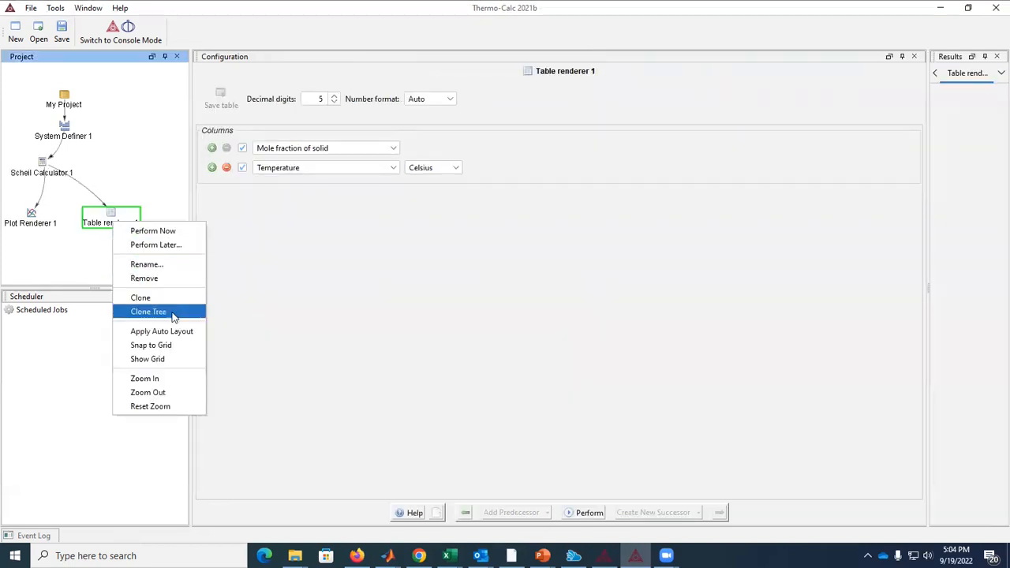
left_click(157, 266)
type("Last 15% liq")
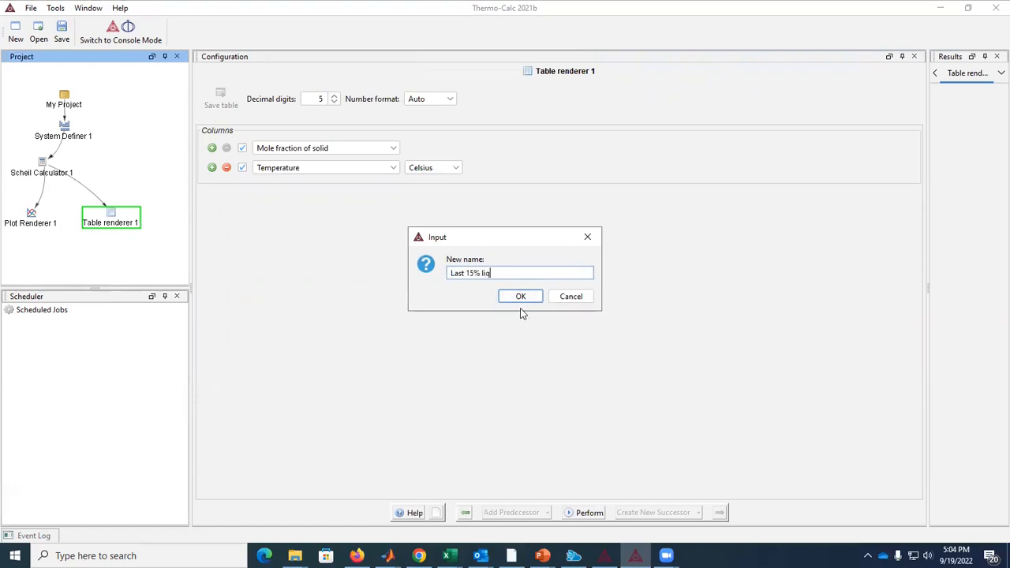
left_click(518, 299)
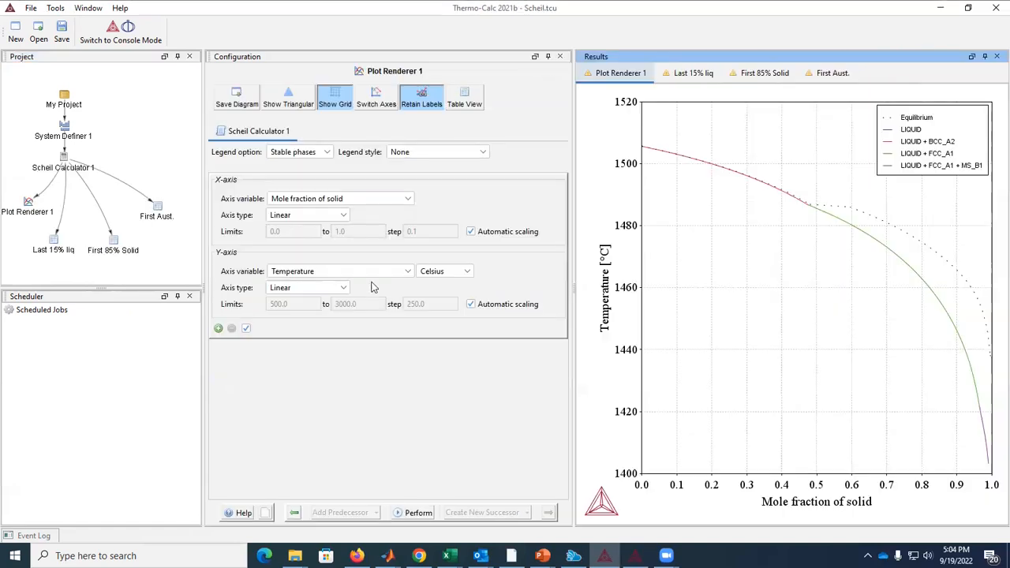
Step: Check the Last 15% liq table in Scheil.tcu, and set the new table's columns to Mass fraction of liquid and Composition of a phase
left_click(60, 252)
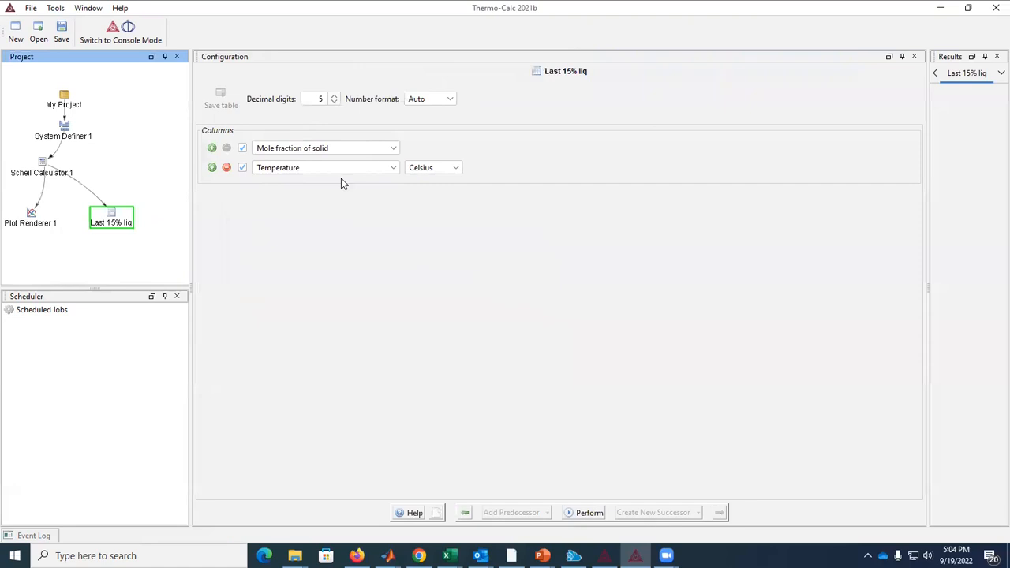
left_click(388, 149)
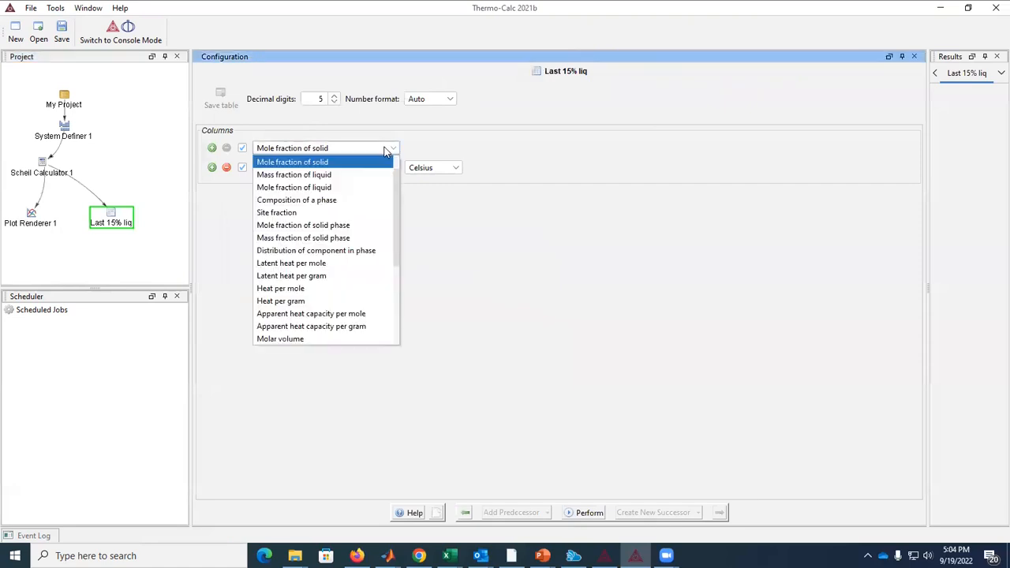
left_click(352, 175)
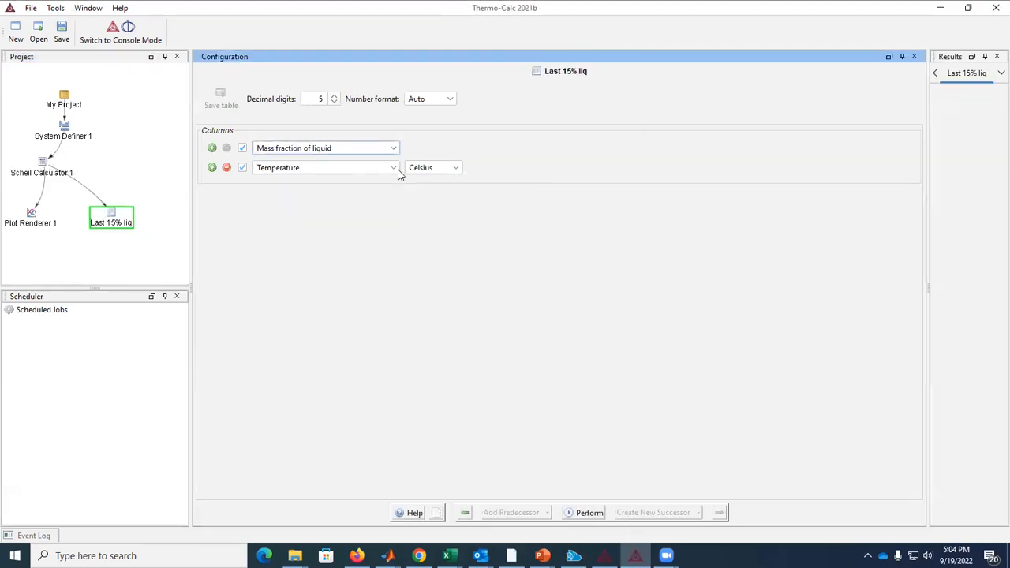
left_click(395, 169)
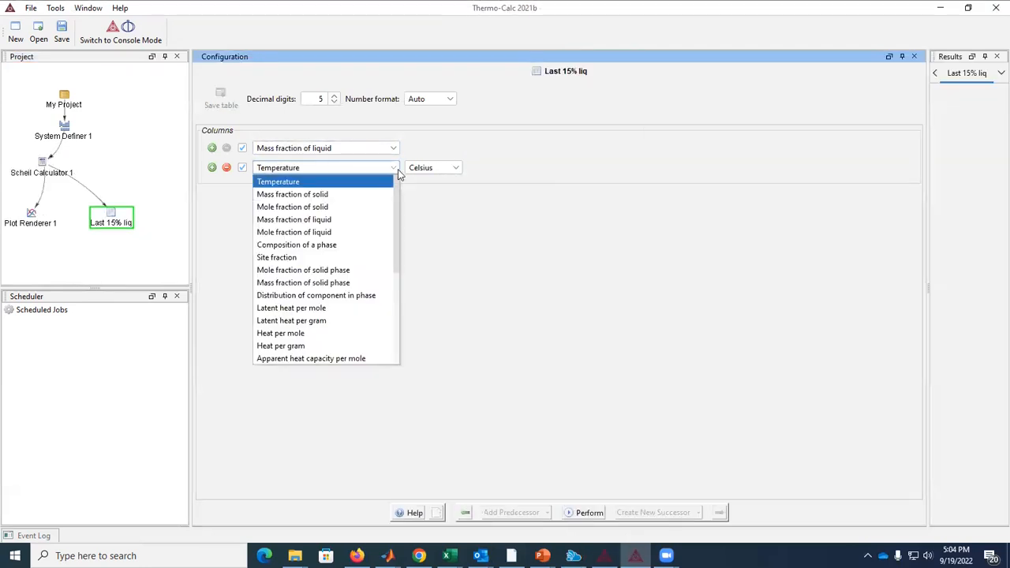
left_click(338, 245)
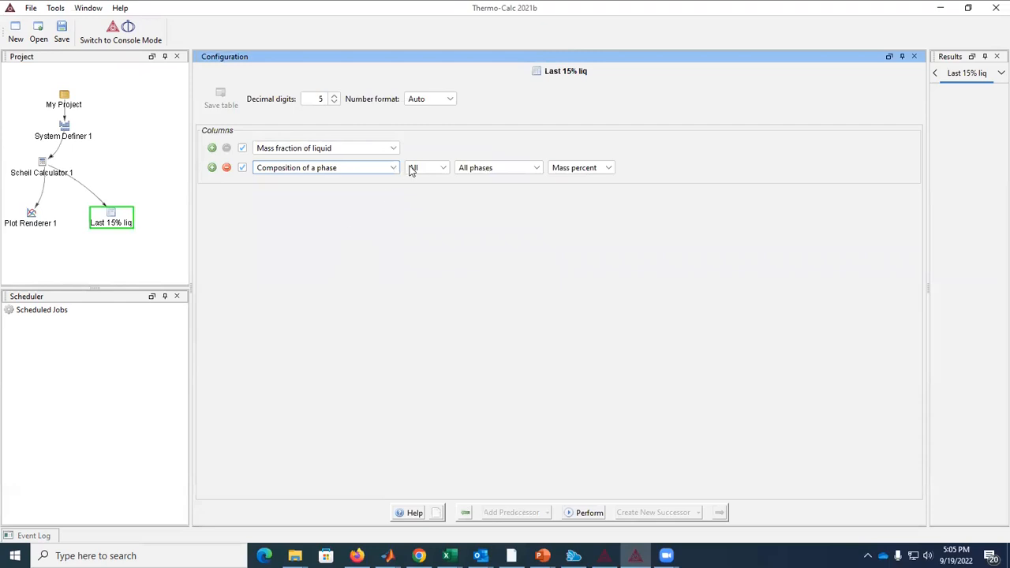
Step: Set the composition column to all elements of the LIQUID phase, in mass percent
left_click(500, 169)
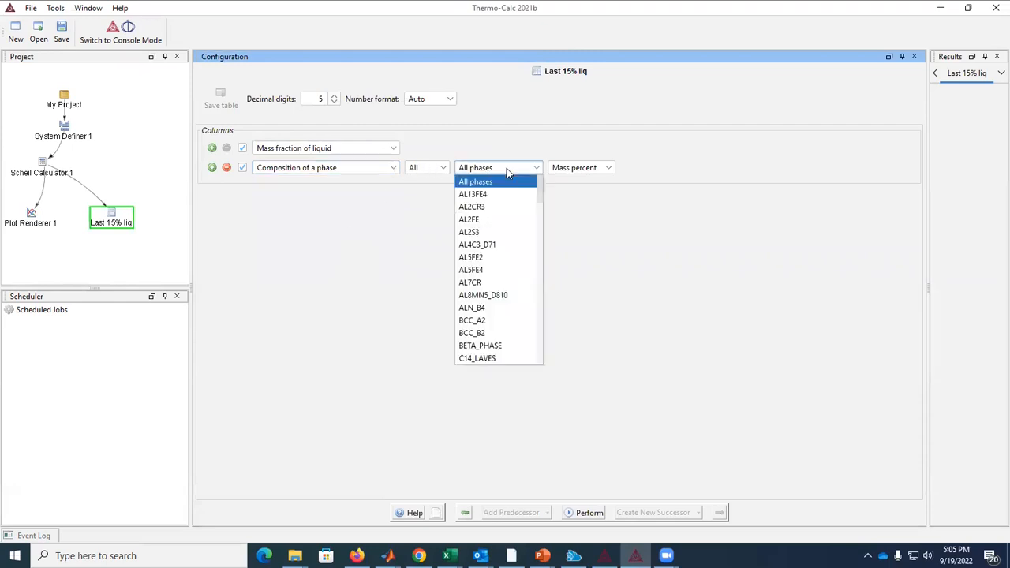
left_click(427, 169)
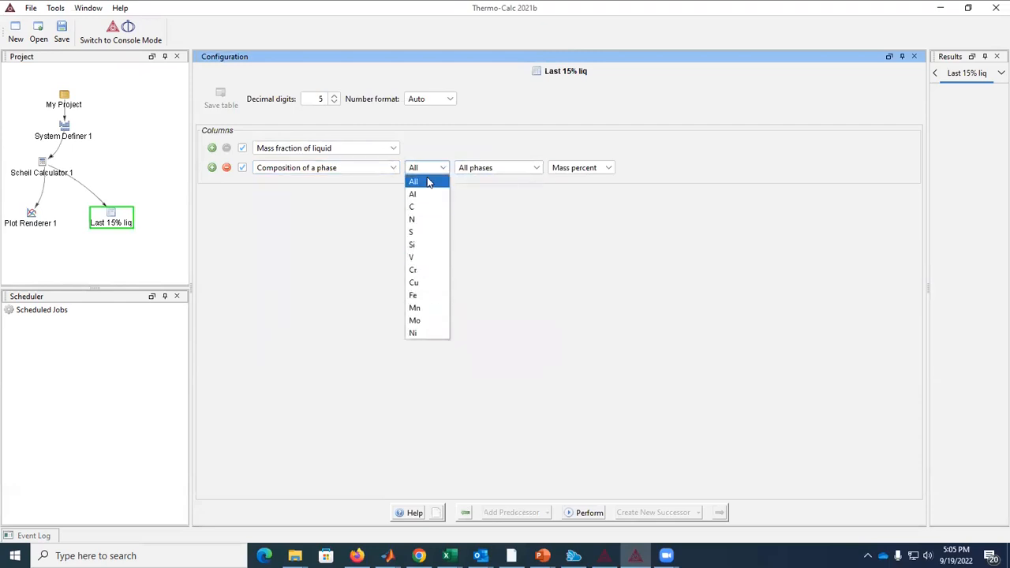
left_click(433, 206)
left_click(444, 176)
left_click(431, 181)
left_click(529, 171)
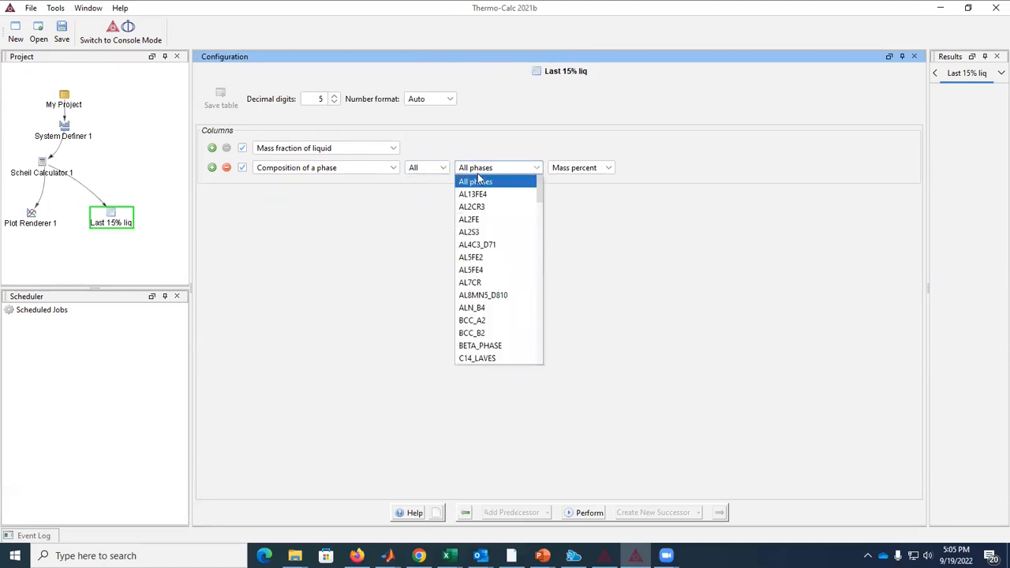
left_click_drag(539, 194, 544, 282)
left_click(498, 256)
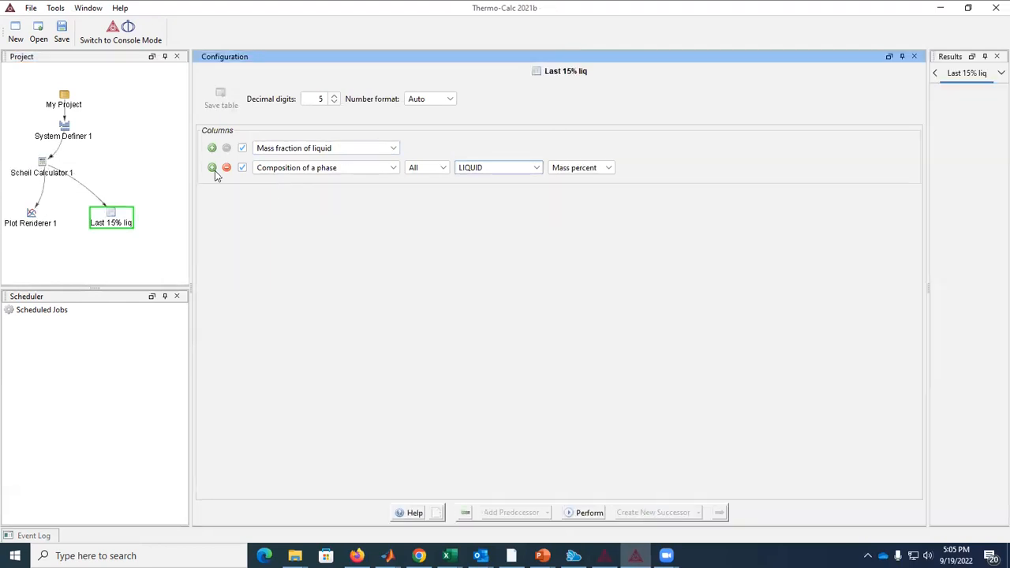
Step: Add a third column for Temperature to the new Last 15% liq table
left_click(212, 168)
left_click(335, 191)
scroll(395, 230, "up", 2)
left_click(324, 203)
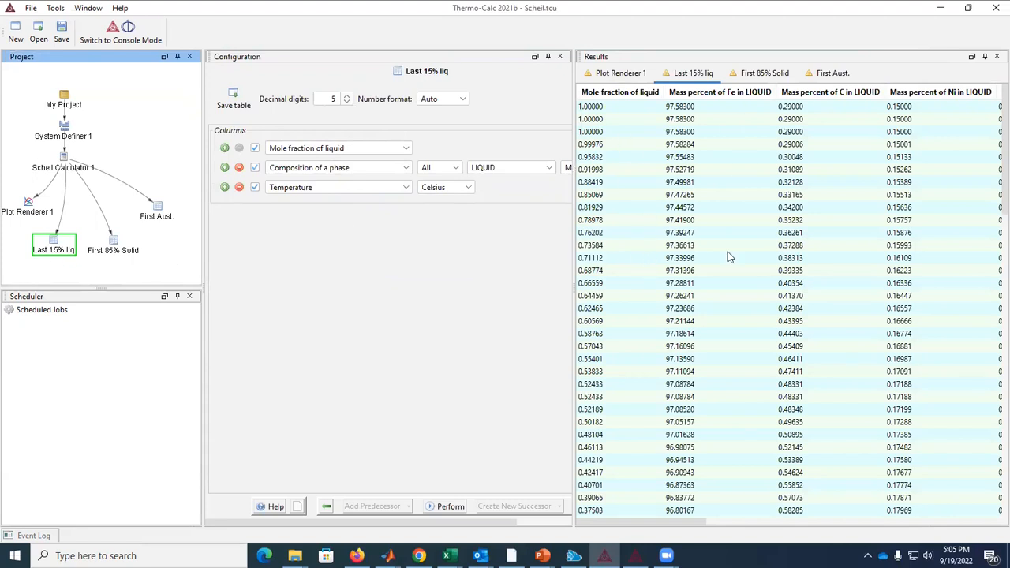
Step: Switch to the Scheil.tcu project and review all columns of its calculated Last 15% liq table
left_click(929, 522)
left_click_drag(929, 523, 603, 522)
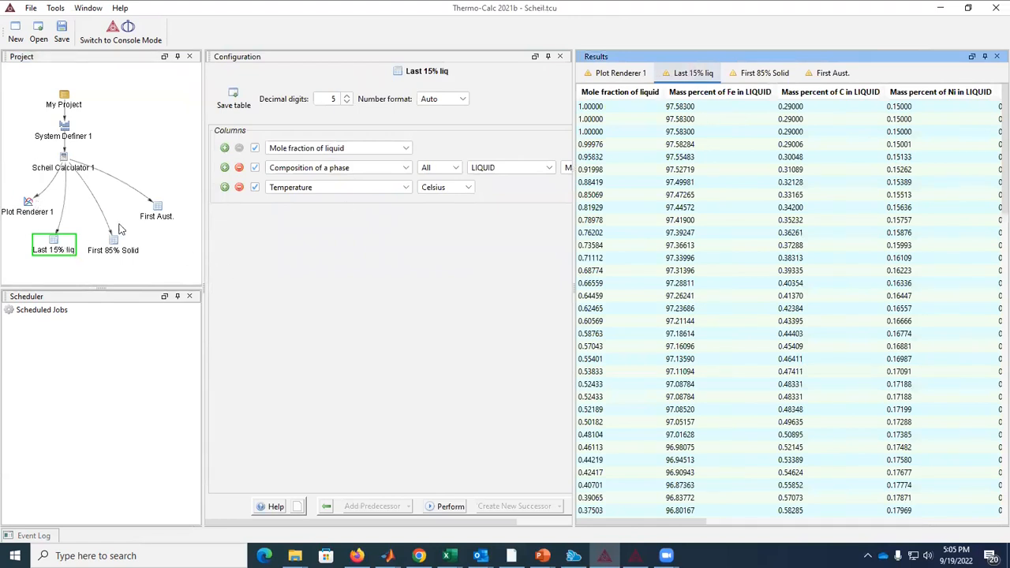
left_click(636, 75)
left_click(695, 76)
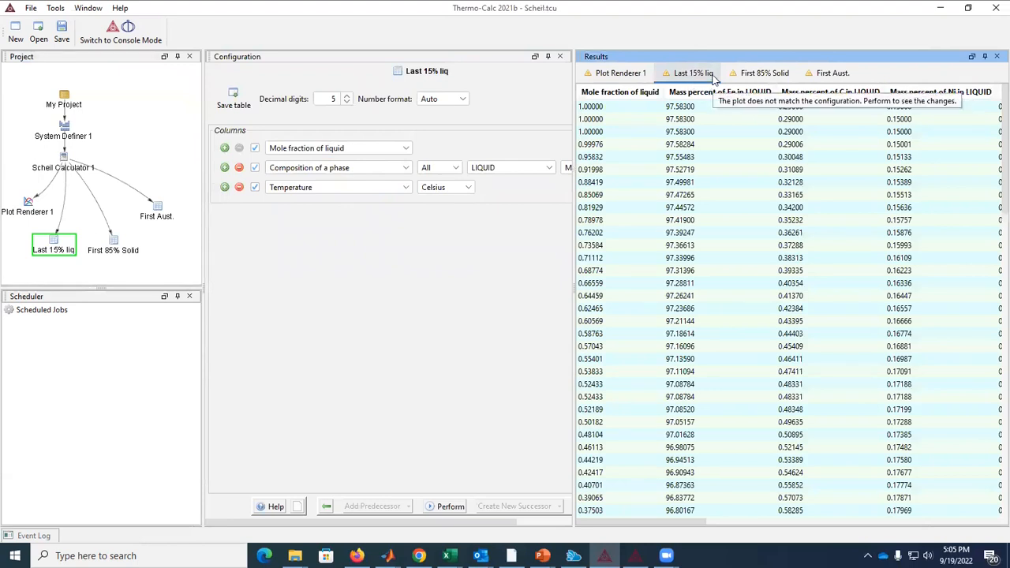
left_click_drag(703, 523, 600, 525)
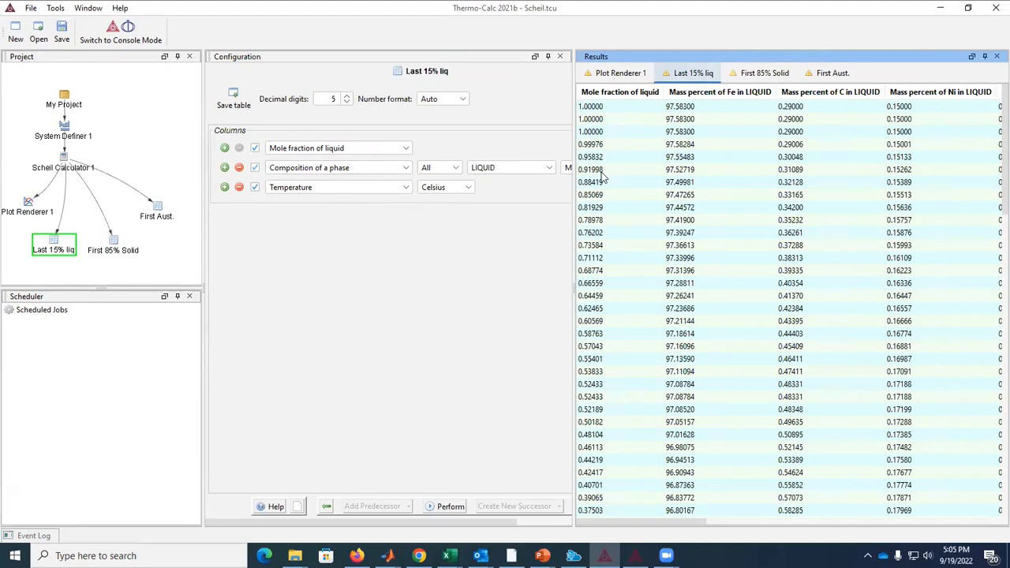
Step: Select the first row, fully liquid, and examine its composition across all elements through to the temperature
left_click(606, 107)
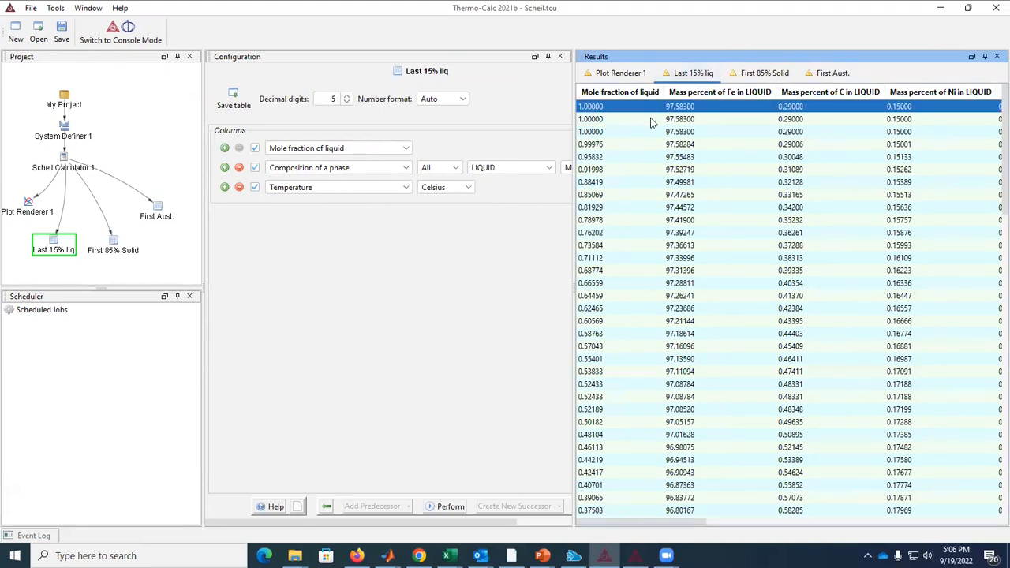
left_click_drag(699, 522, 993, 521)
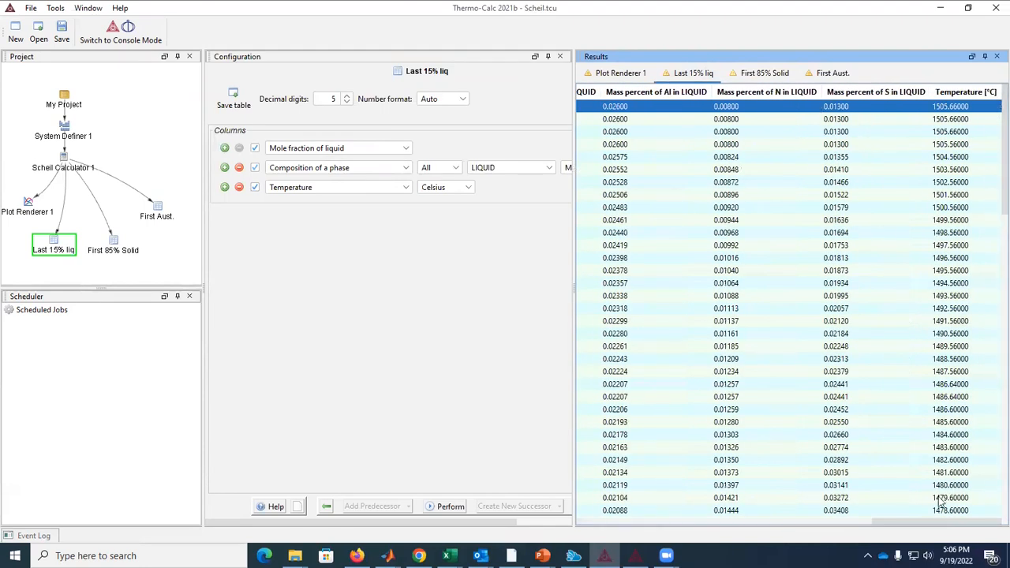
left_click_drag(922, 520, 614, 494)
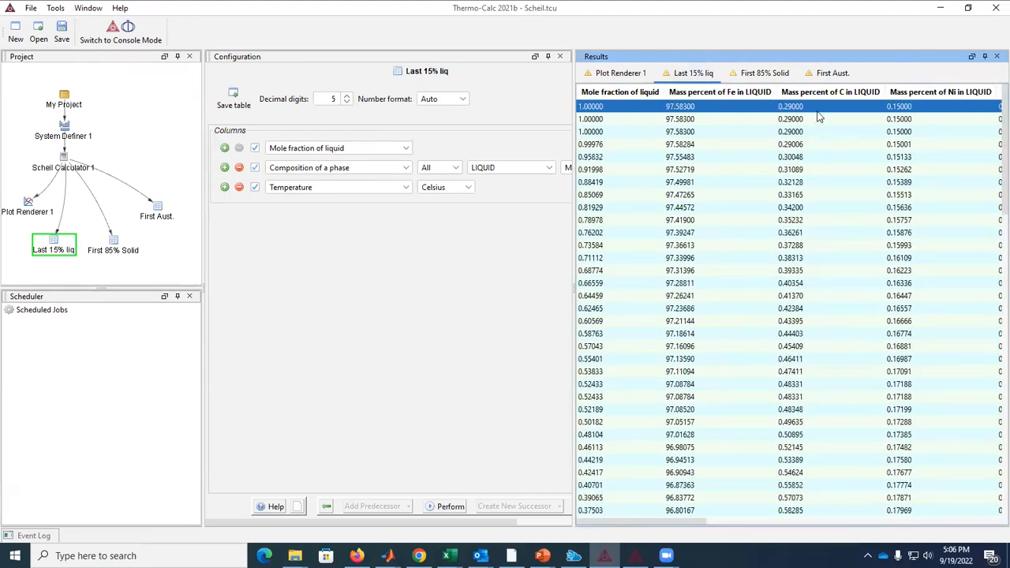
left_click(919, 520)
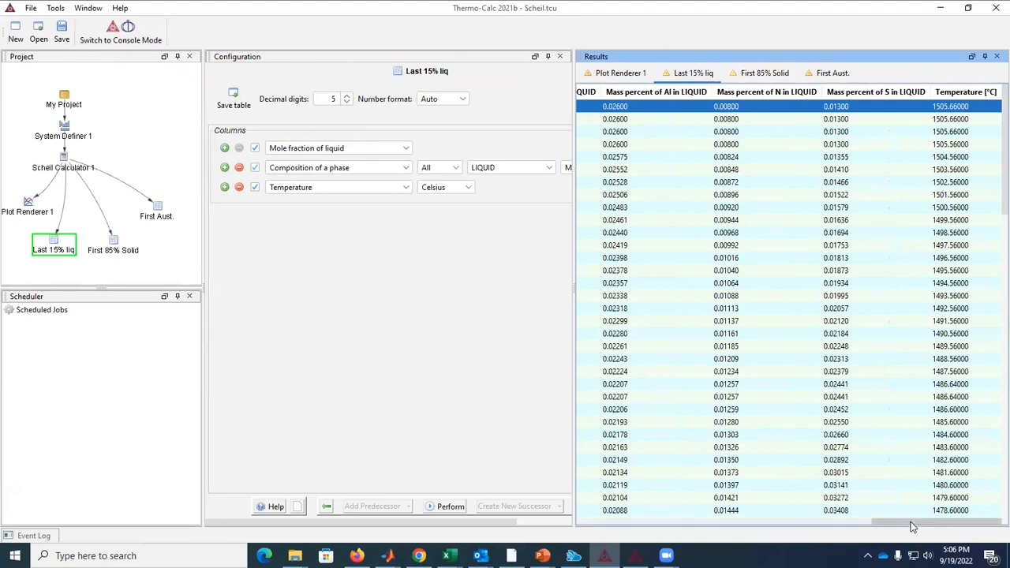
left_click_drag(911, 522, 623, 522)
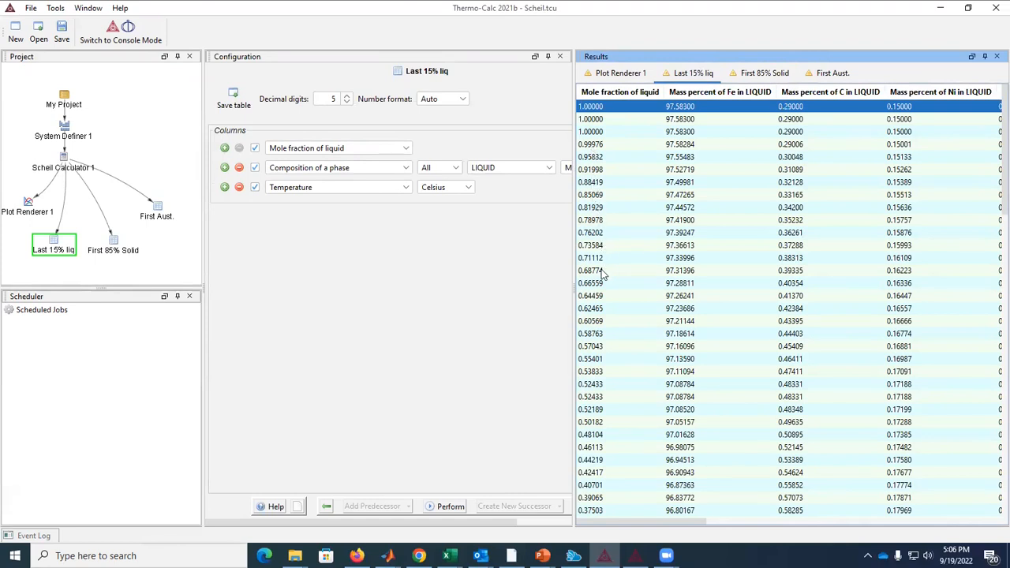
Step: Find and select the row whose mole fraction of liquid is just below 0.15
scroll(604, 272, "down", 8)
scroll(603, 276, "down", 5)
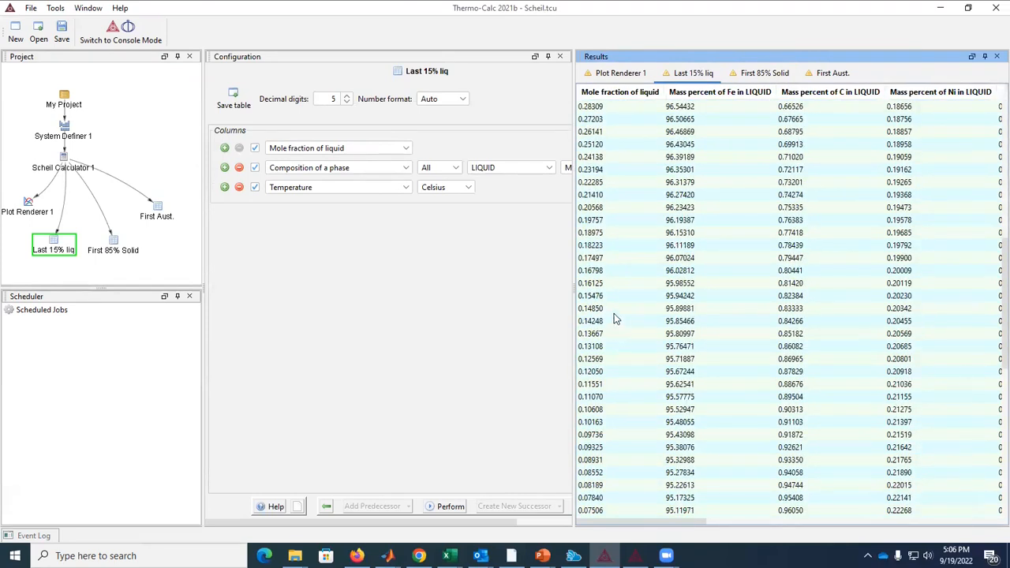
left_click_drag(590, 299, 592, 311)
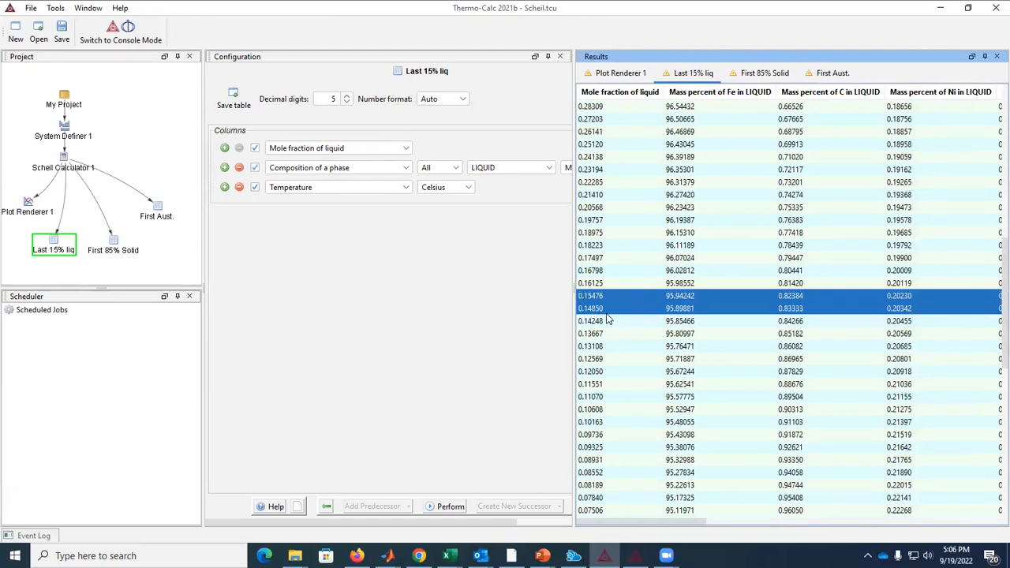
left_click(592, 298)
left_click(592, 307)
left_click(594, 299)
left_click(594, 308)
left_click(593, 298)
left_click(593, 307)
left_click_drag(593, 301, 596, 311)
left_click(597, 312)
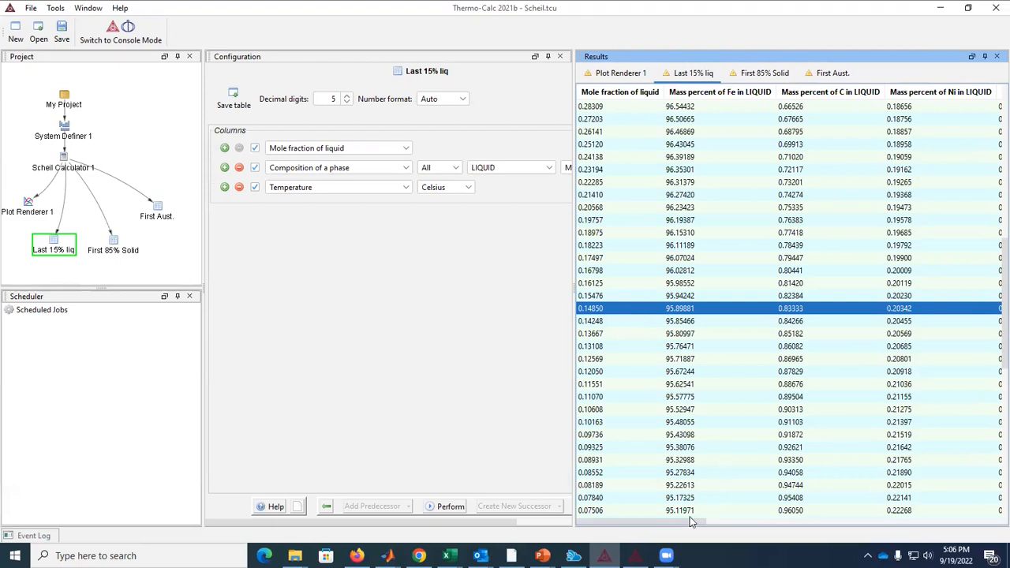
Step: Switch to the Class06 presentation in PowerPoint, maximize its window and view the Scheil segregation slide
key("alt+Tab")
key("alt+Tab")
key("alt+Tab")
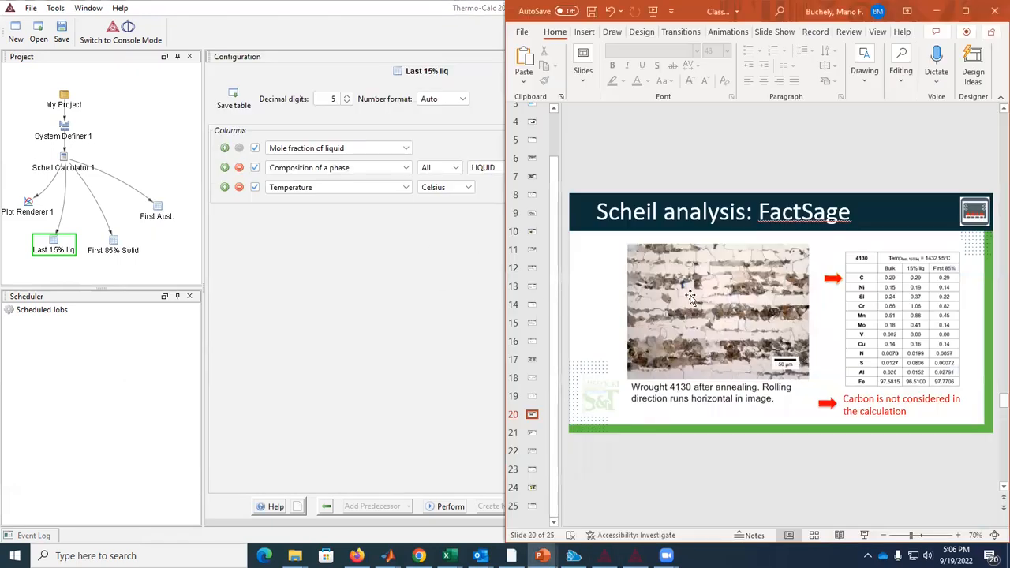
left_click(966, 11)
scroll(771, 344, "up", 3)
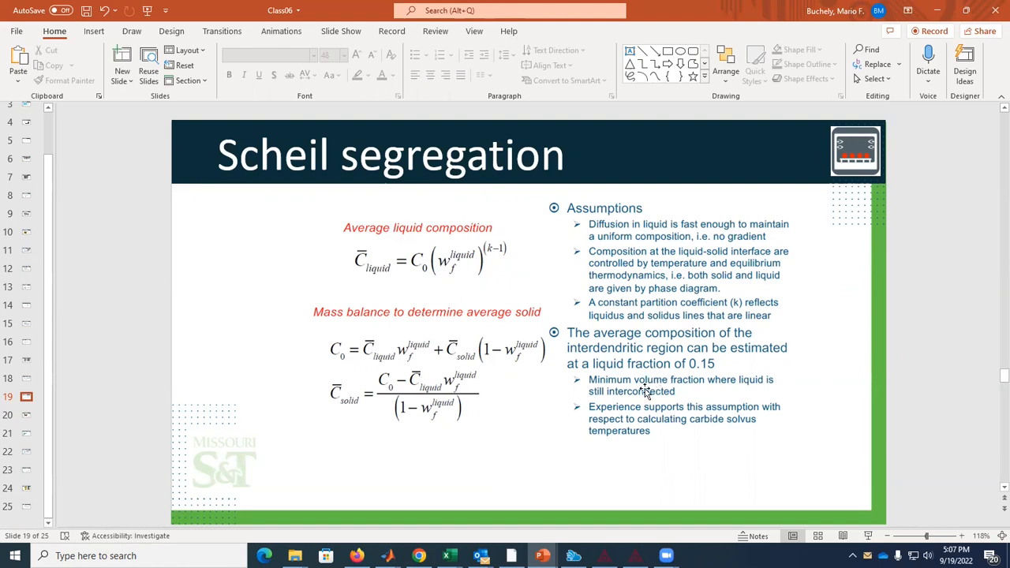
Step: Return to Scheil.tcu, examine the final liquid rows of the table and go back to the selected row
key("alt+Tab")
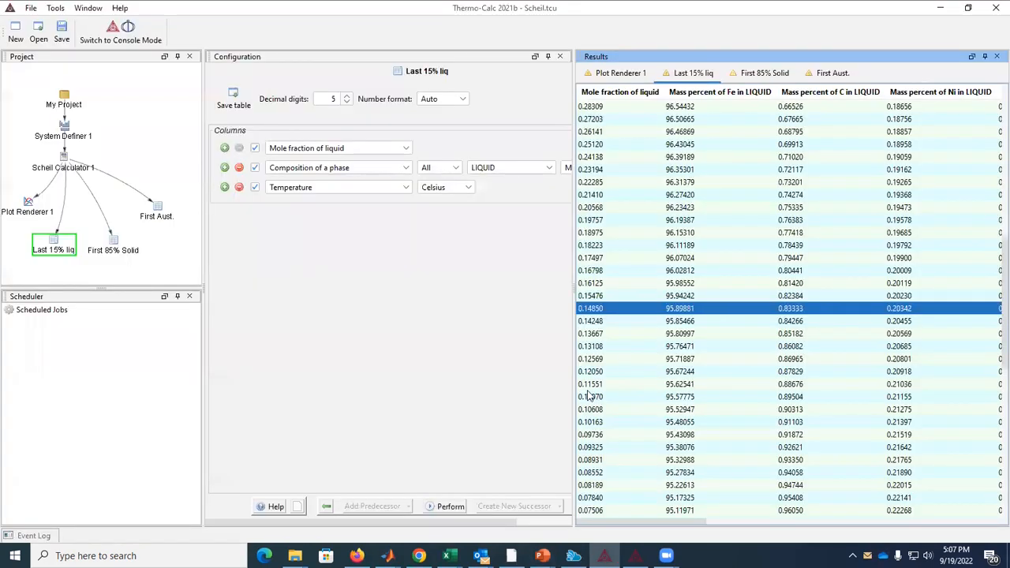
scroll(596, 368, "down", 2)
scroll(650, 442, "down", 10)
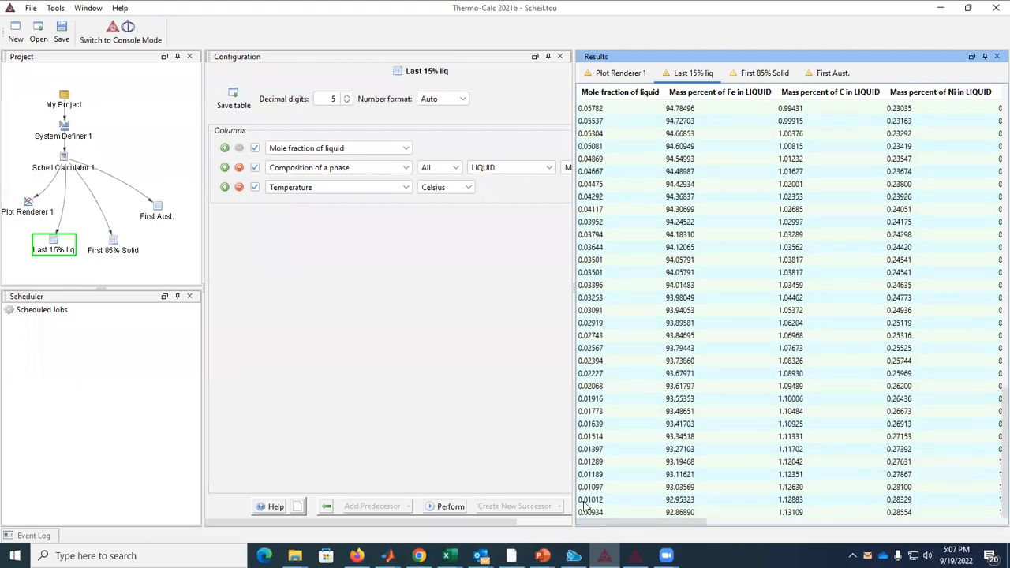
left_click_drag(690, 522, 604, 517)
scroll(673, 390, "up", 9)
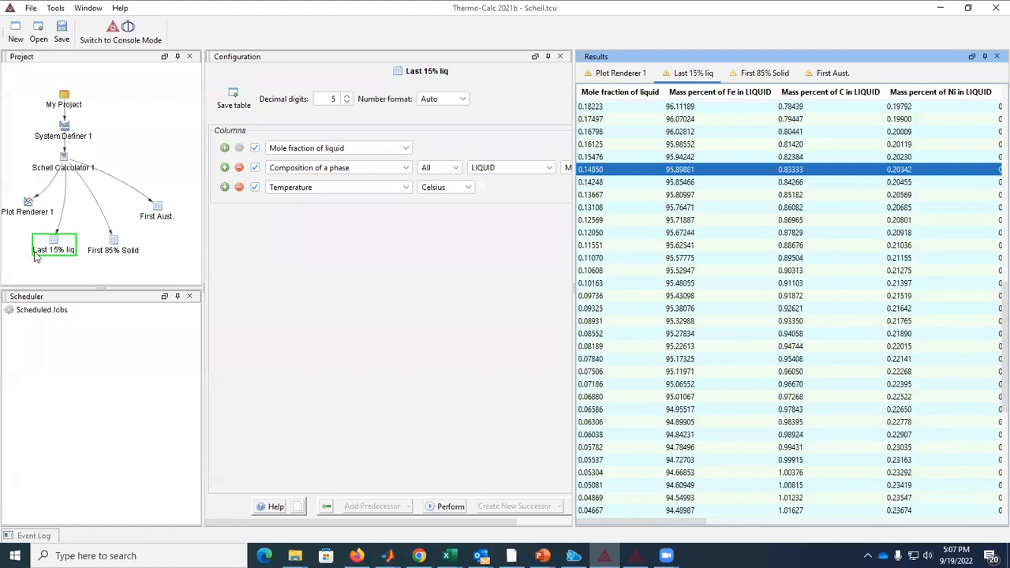
Step: Check the Scheil curve near 0.85 mole fraction of solid, and review the matching row of the Last 15% liq table
left_click(30, 209)
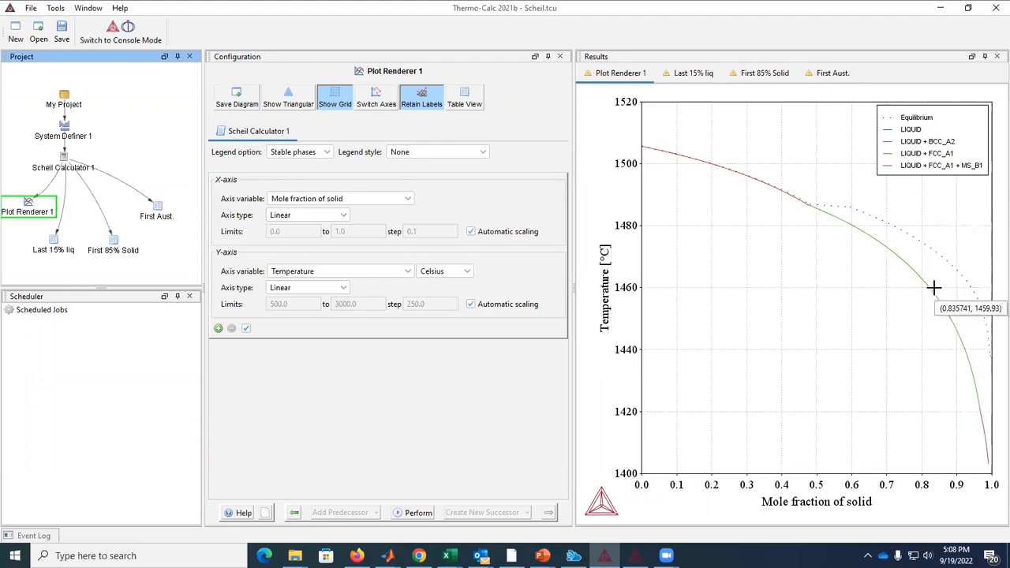
left_click(54, 244)
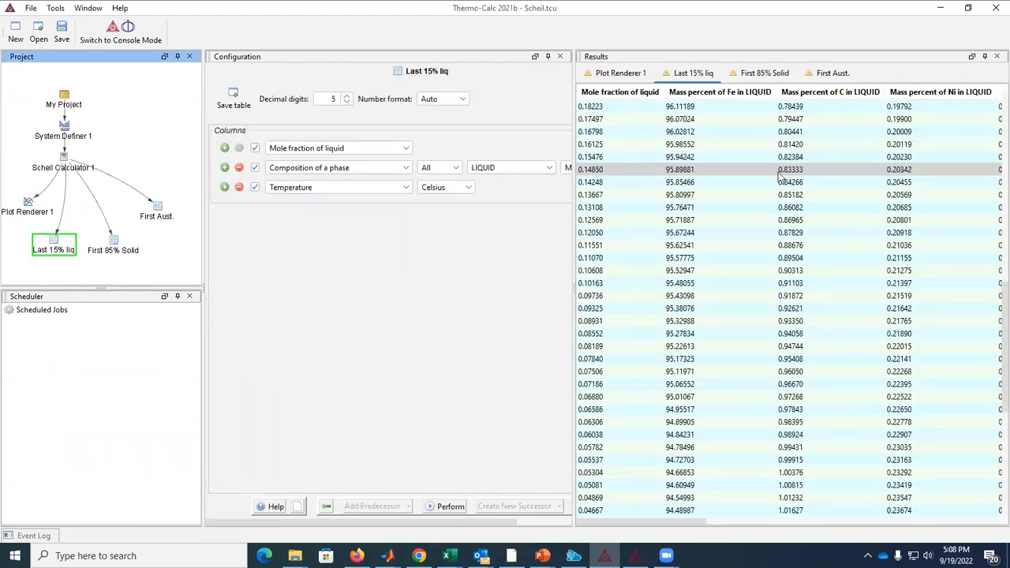
left_click_drag(674, 524, 622, 524)
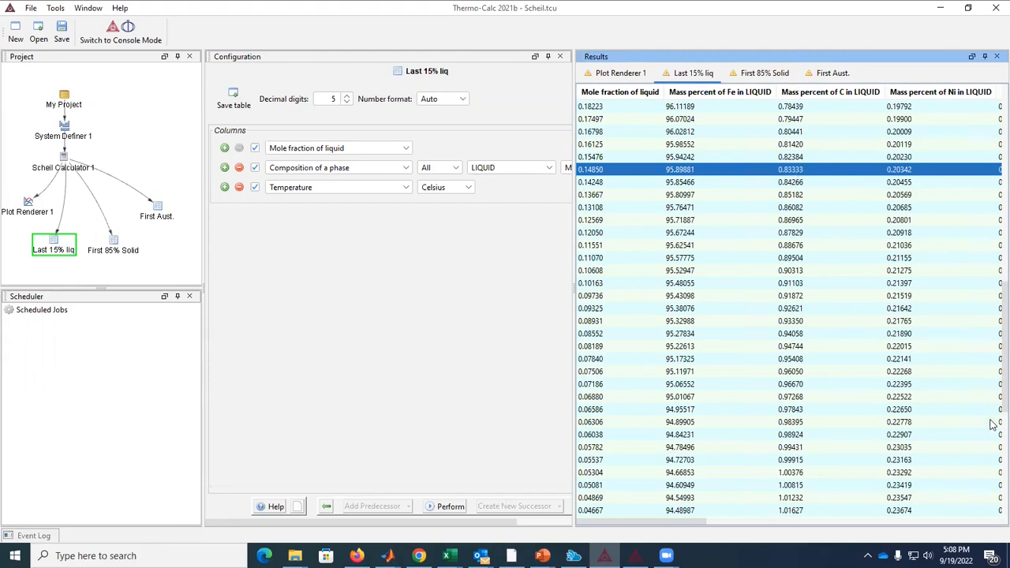
left_click_drag(1003, 386, 996, 288)
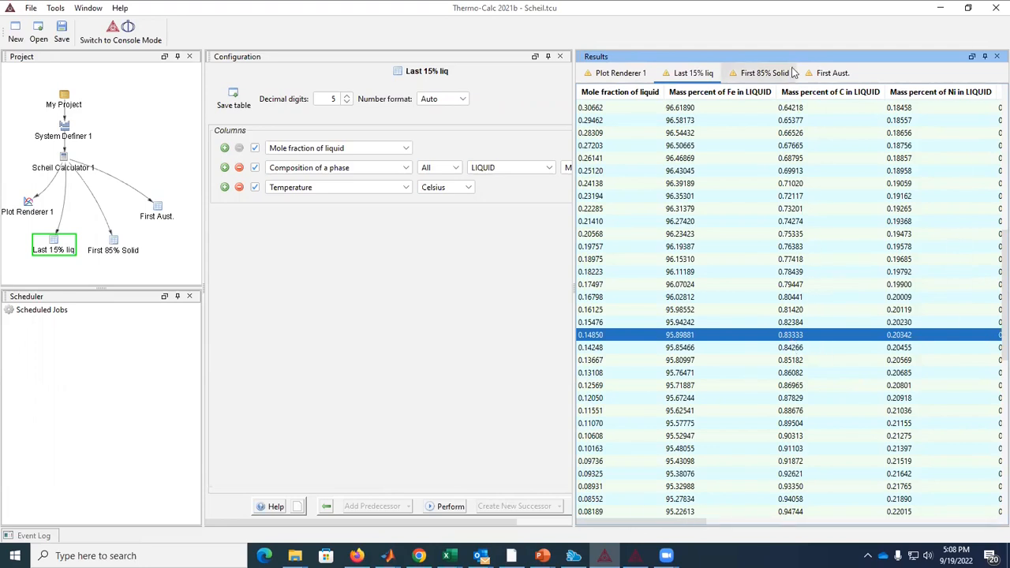
Step: Compare the initial and 15% liquid compositions in Scheil.tcu with the FactSage table on the Scheil analysis slide
key("alt+Tab")
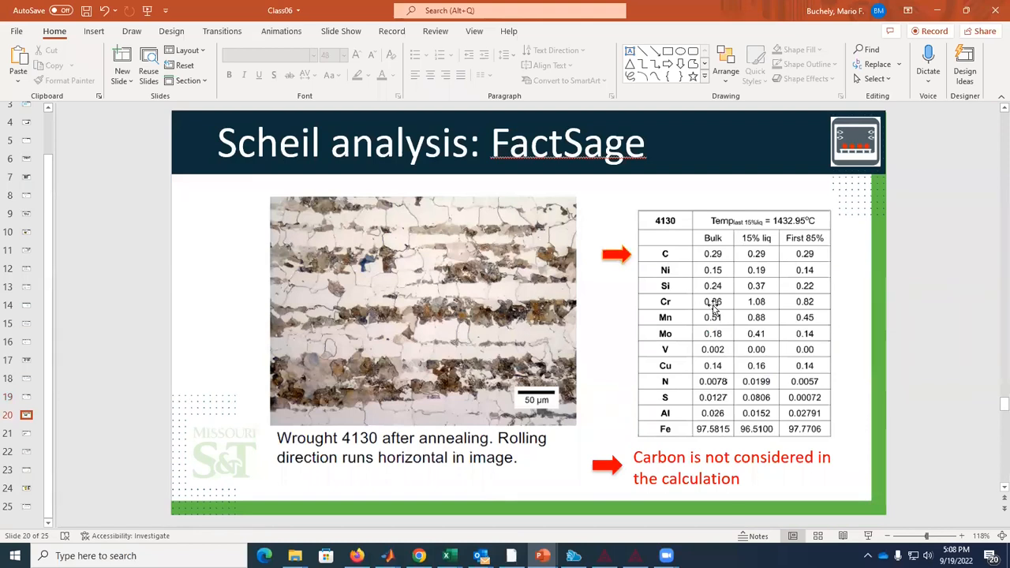
key("alt+Tab")
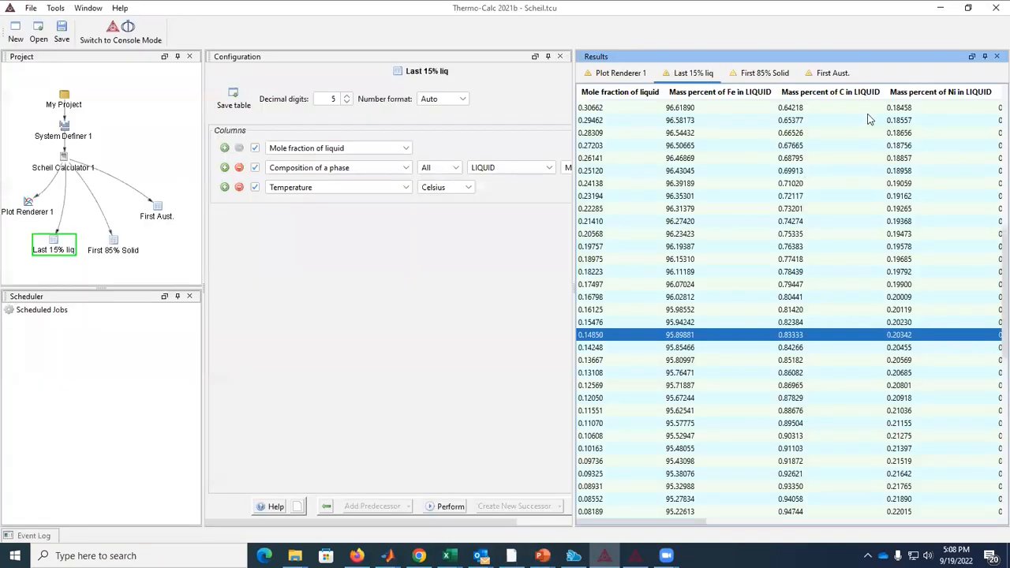
left_click_drag(703, 528, 747, 531)
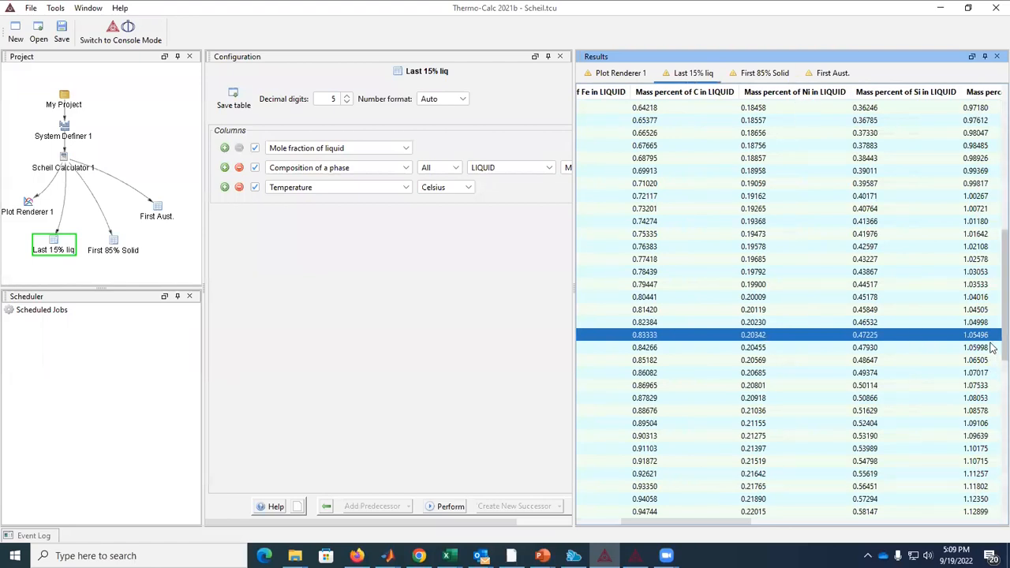
scroll(990, 345, "up", 12)
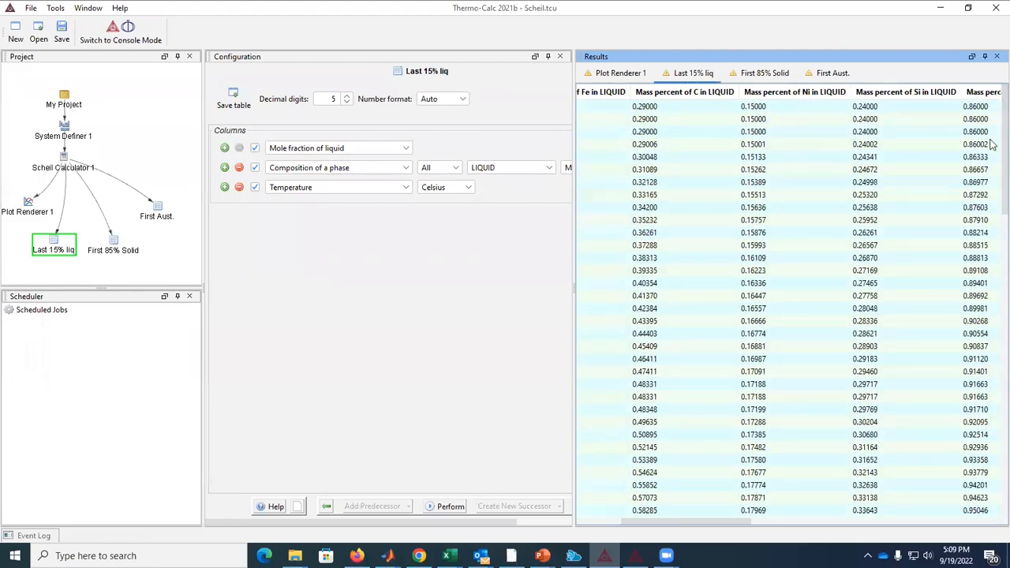
scroll(993, 150, "down", 5)
scroll(993, 237, "down", 6)
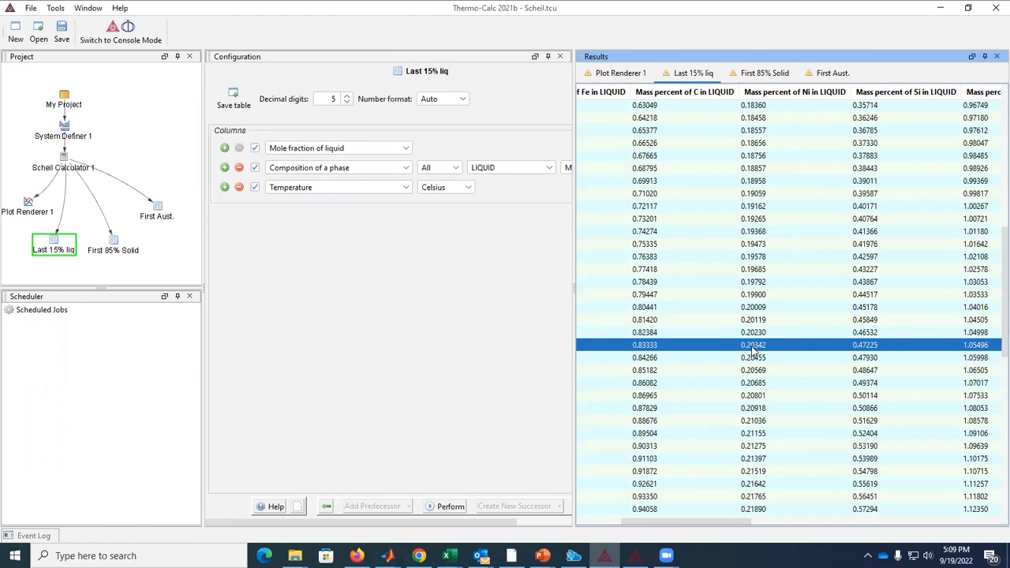
key("alt+Tab")
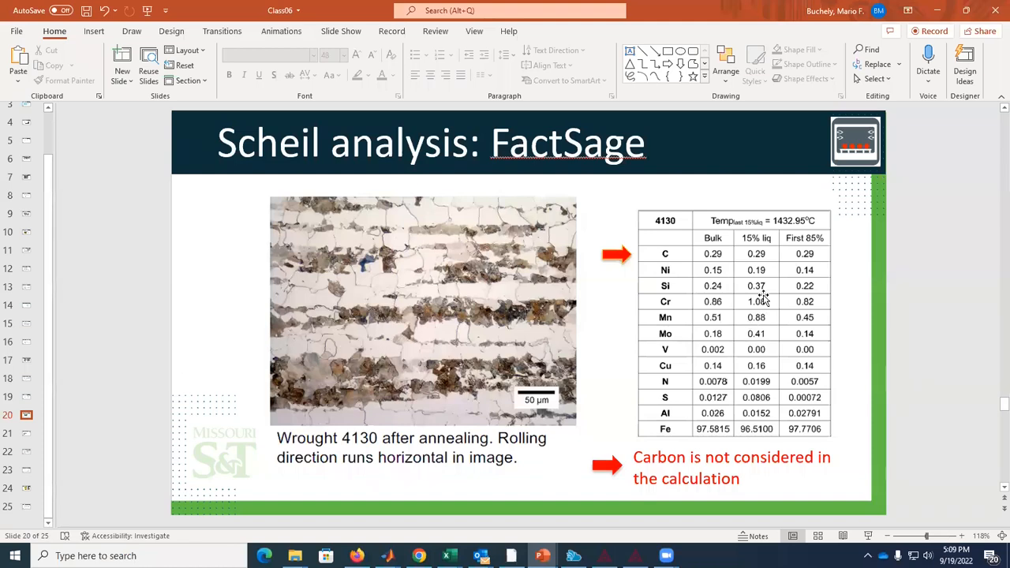
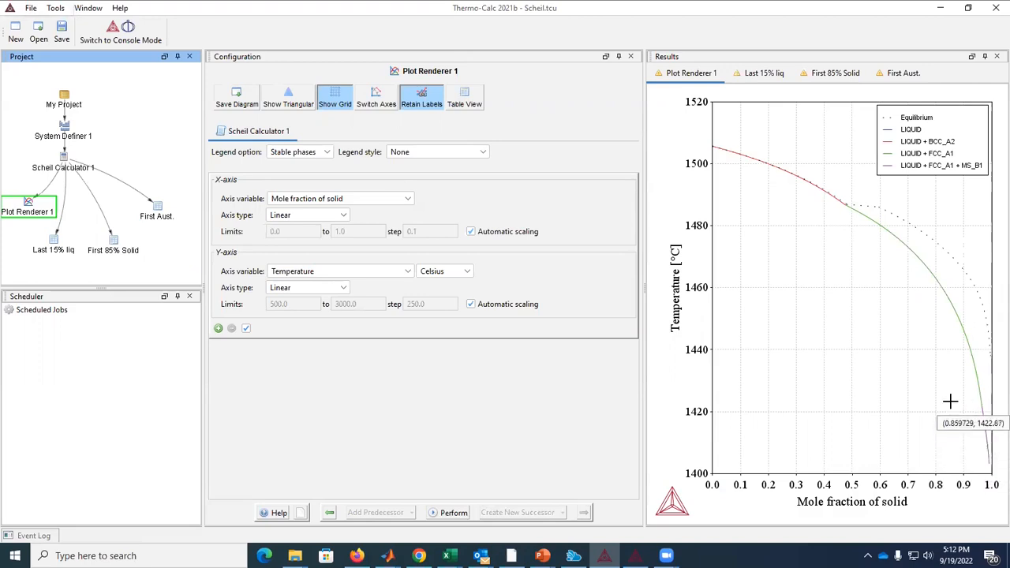
Step: Review the Scheil analysis slide in PowerPoint, and open the First 85% Solid table in Scheil.tcu
key("alt+Tab")
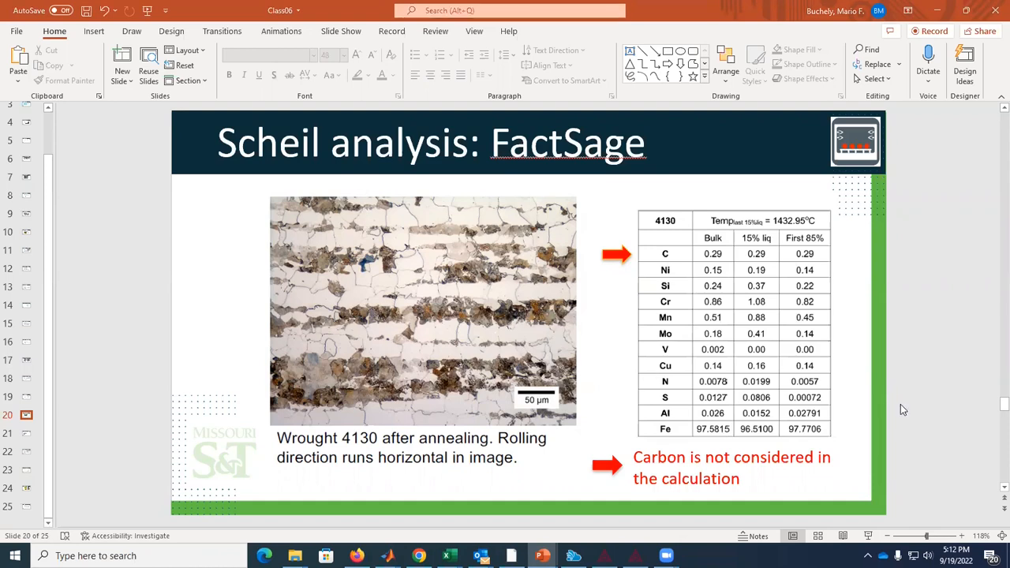
key("alt+Tab")
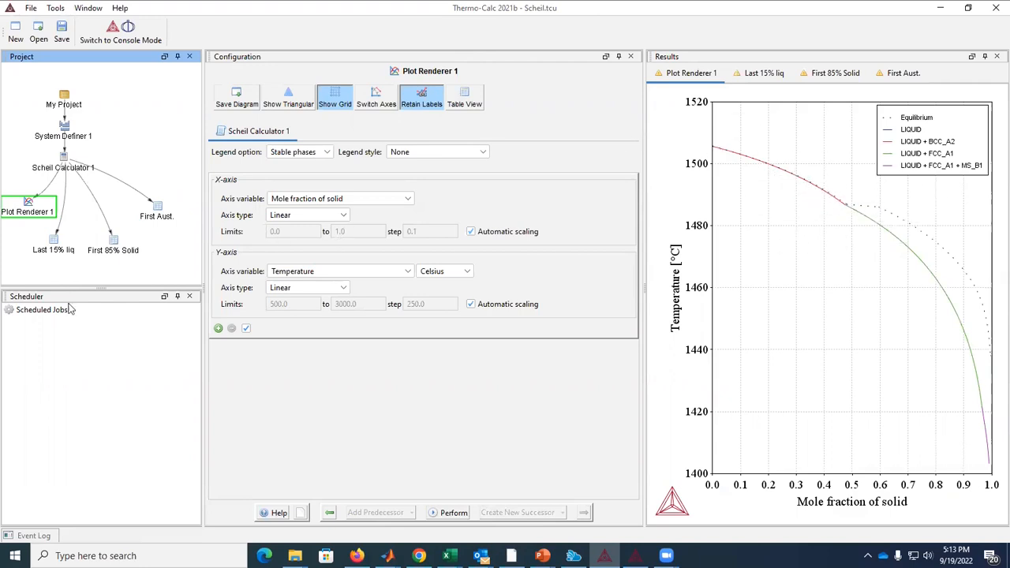
left_click(113, 243)
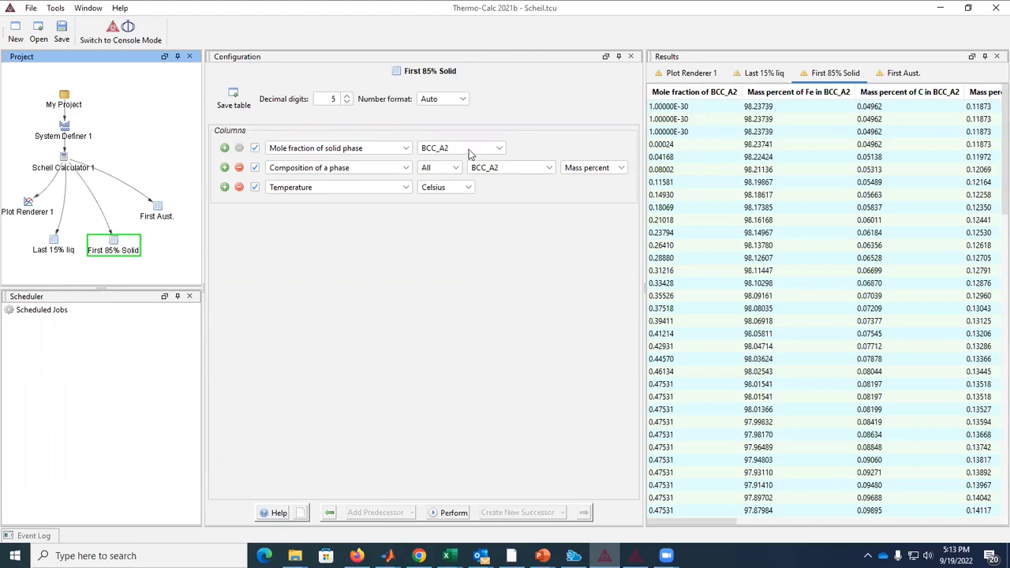
Step: Examine the First 85% Solid table from its first to its final rows, including the temperature column, and return to the mole fraction column
mouse_move(1000, 173)
left_mouse_down()
mouse_move(1000, 214)
mouse_move(1000, 155)
left_mouse_up()
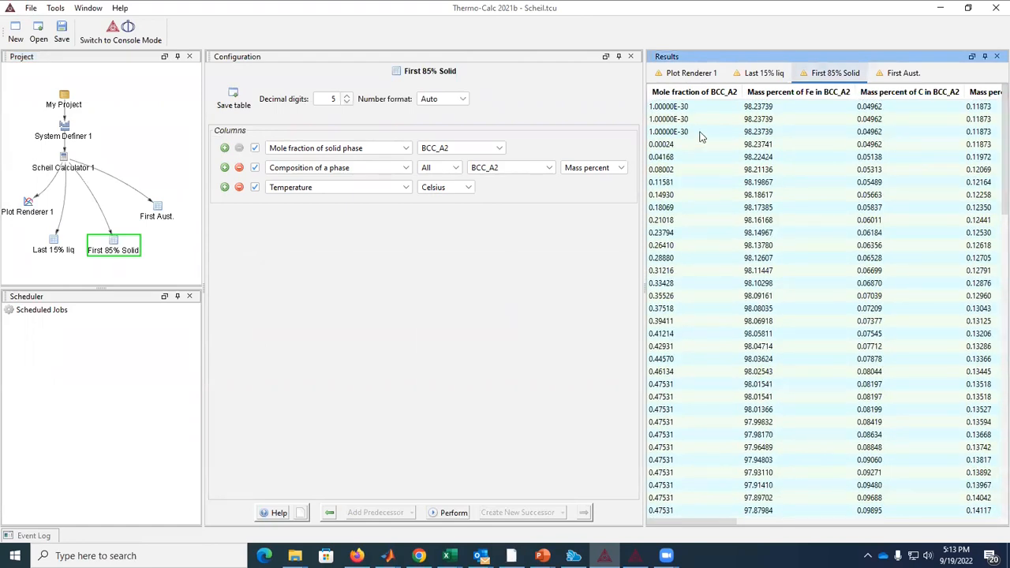
left_click_drag(1001, 154, 1001, 478)
left_click_drag(670, 523, 941, 528)
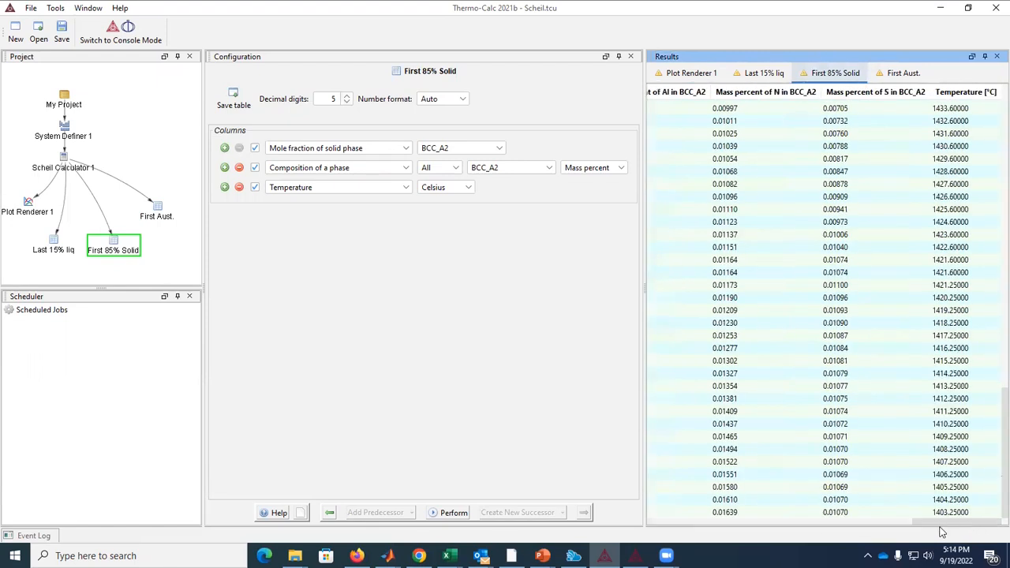
left_click(682, 522)
left_click_drag(644, 522, 650, 522)
left_click(662, 523)
left_click(663, 523)
left_click(664, 524)
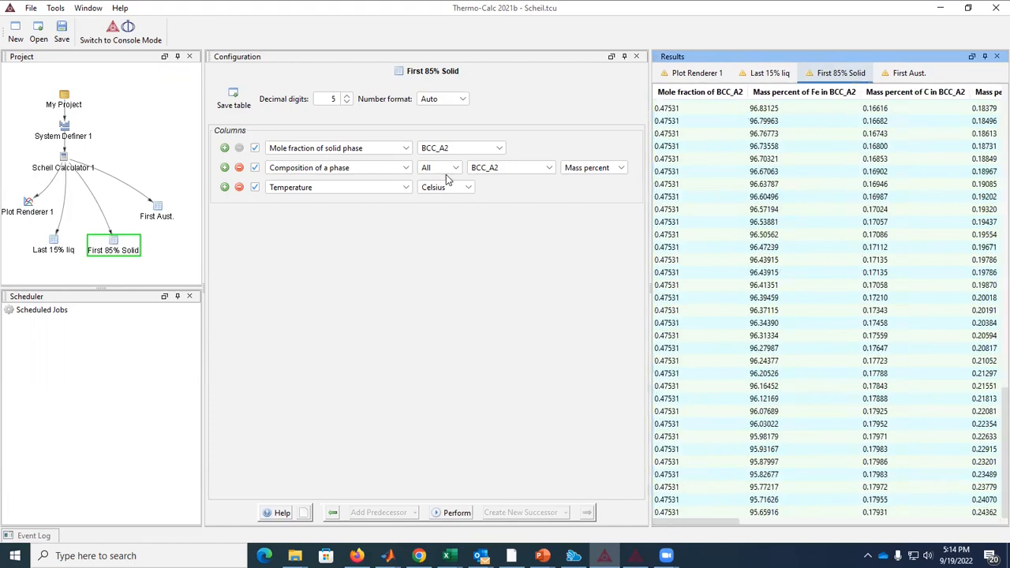
Step: Open the First Aust. table, select its first row, and check the temperature of that row
left_click(157, 214)
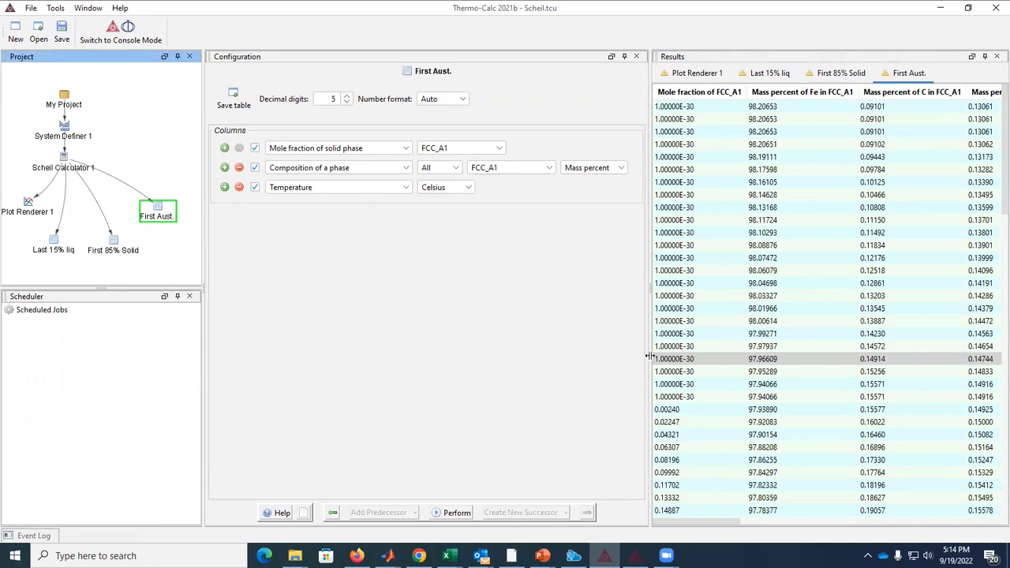
left_click(683, 110)
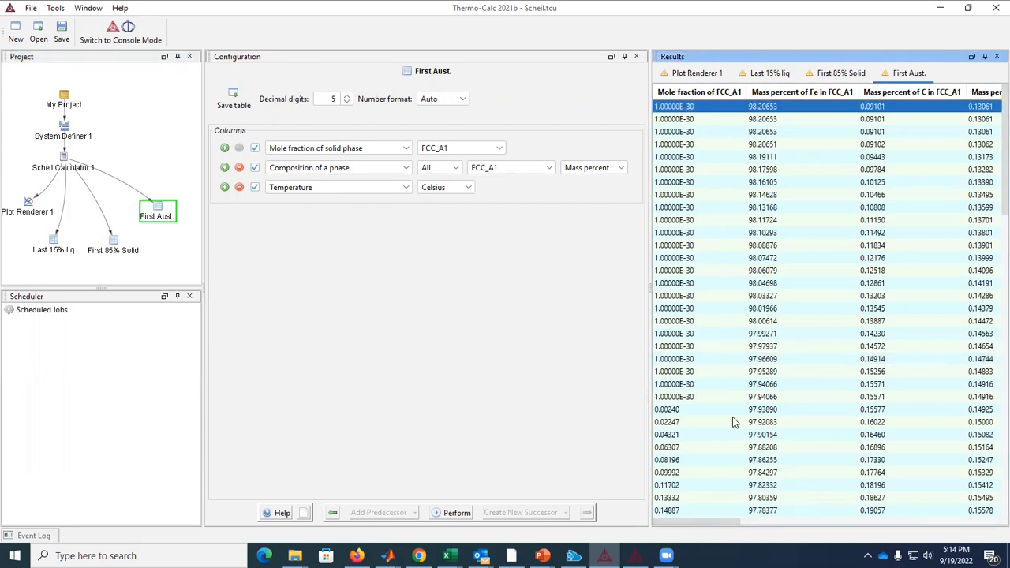
left_click_drag(722, 522, 987, 522)
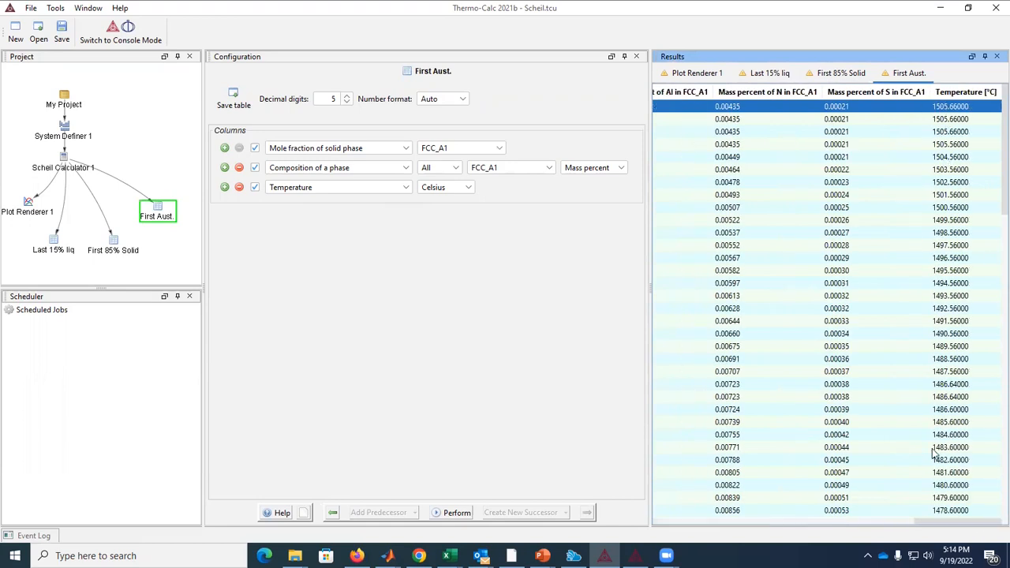
left_click_drag(916, 522, 655, 522)
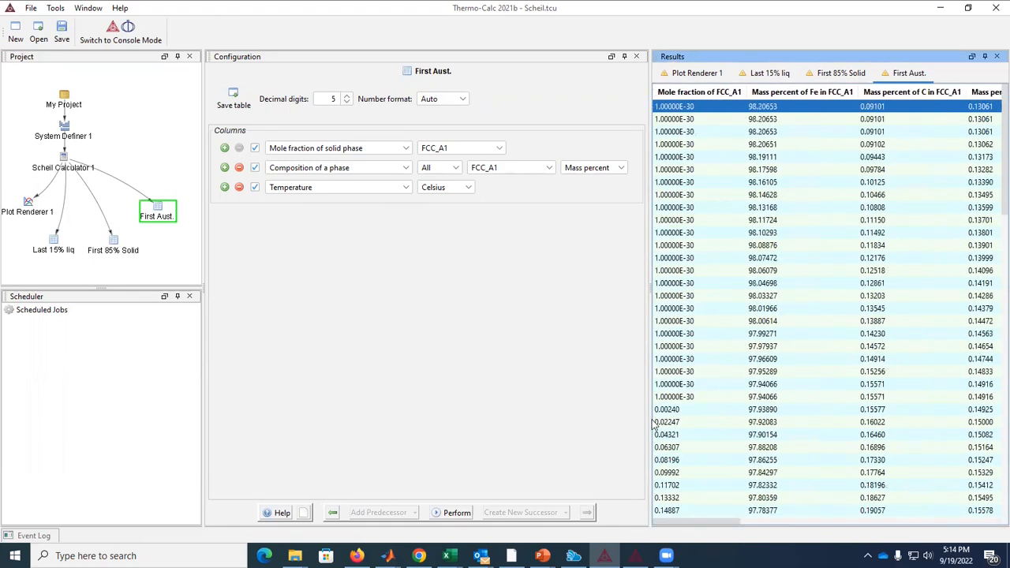
Step: Select the last 1.00000E-30 row before the FCC_A1 fraction starts rising, and check its temperature
left_click(674, 401)
left_click_drag(738, 522, 987, 523)
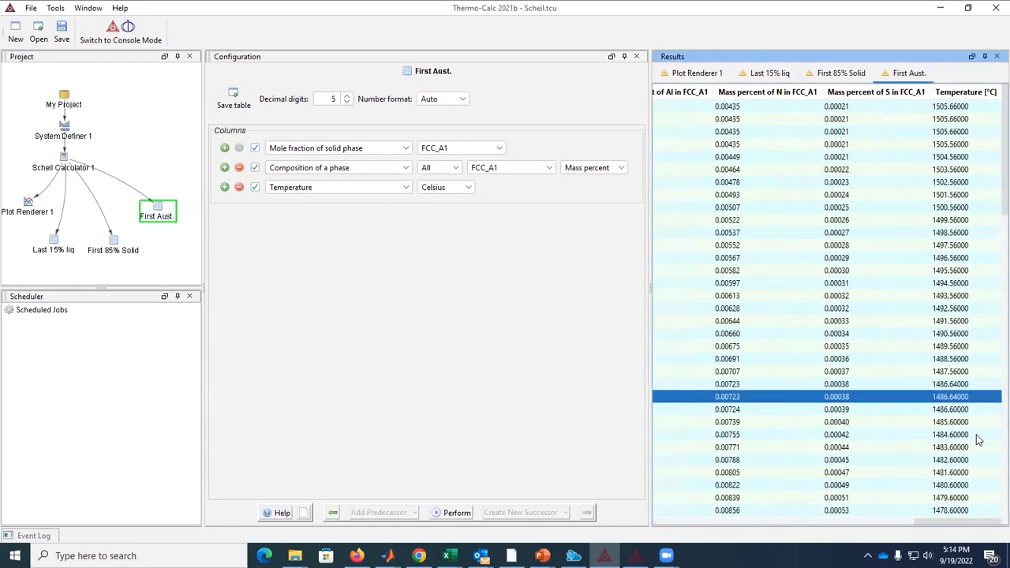
left_click_drag(908, 522, 659, 523)
left_click_drag(739, 522, 663, 529)
Step: Select the First Aust. row with a 0.14887 mole fraction of FCC_A1, and check its temperature
scroll(994, 420, "down", 3)
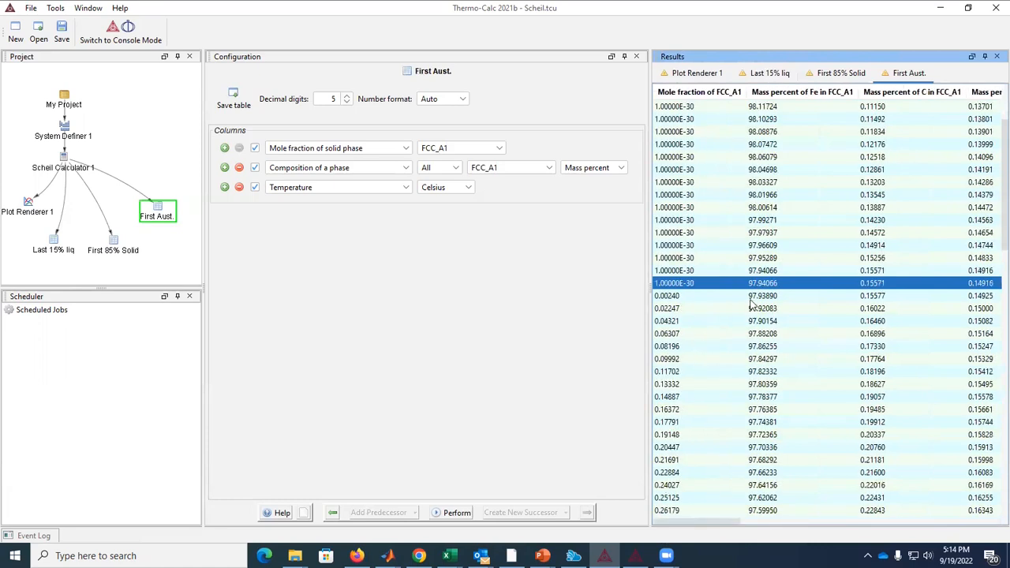
scroll(726, 319, "down", 1)
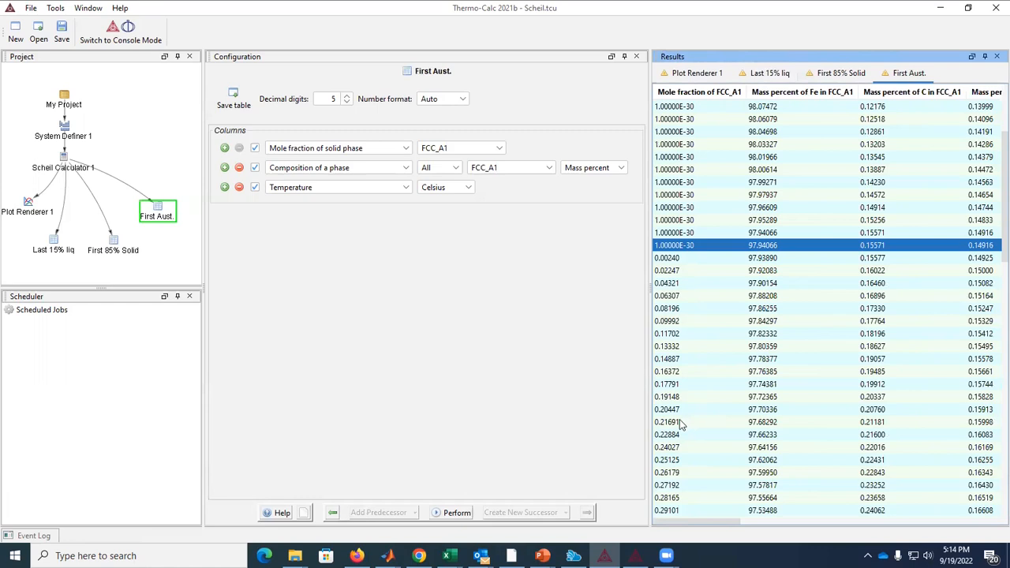
left_click(660, 359)
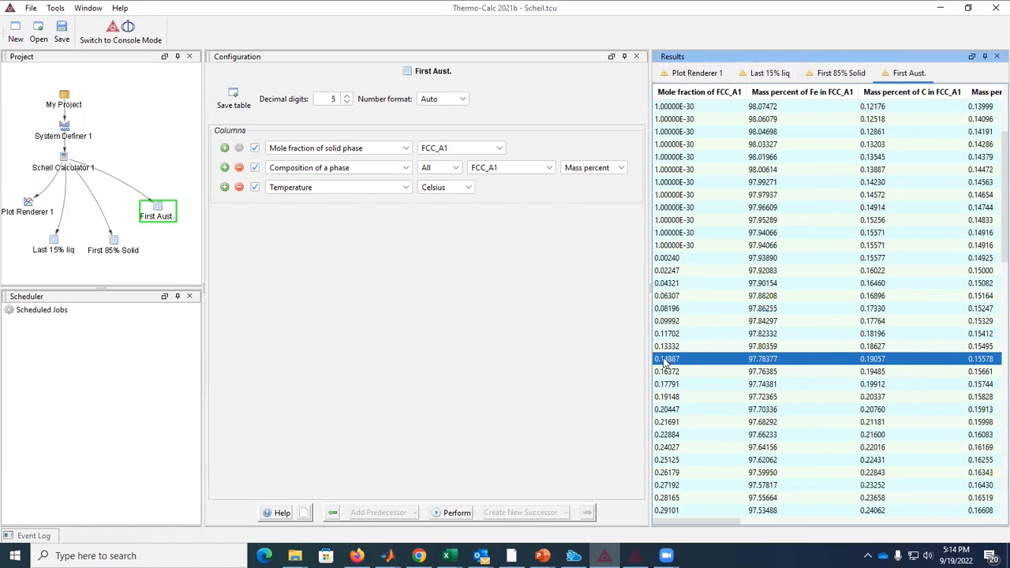
left_click_drag(742, 524, 993, 500)
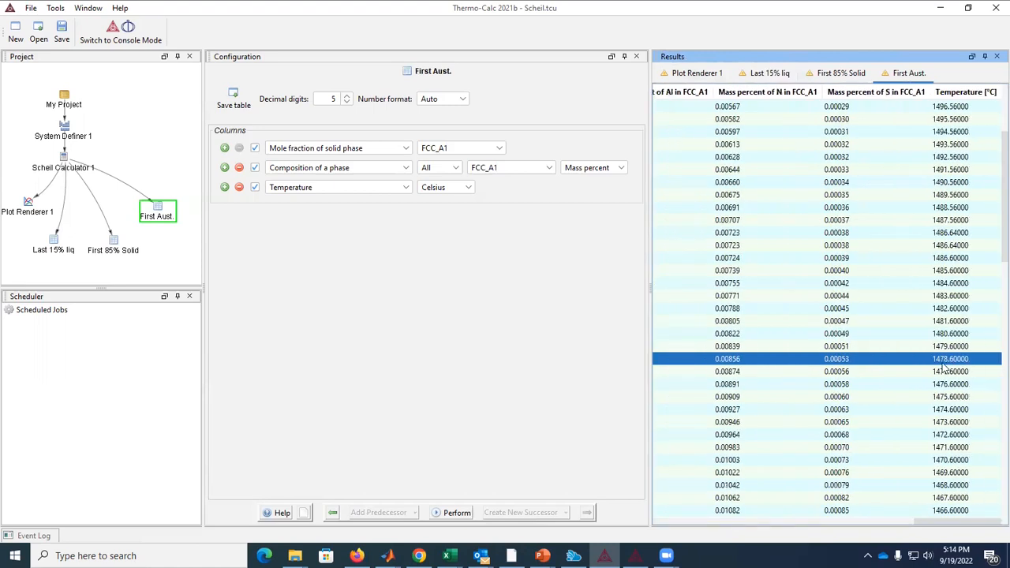
Step: Review the Scheil curve in Plot Renderer 1, and return to the mole fraction column of the First Aust. table
left_click(28, 207)
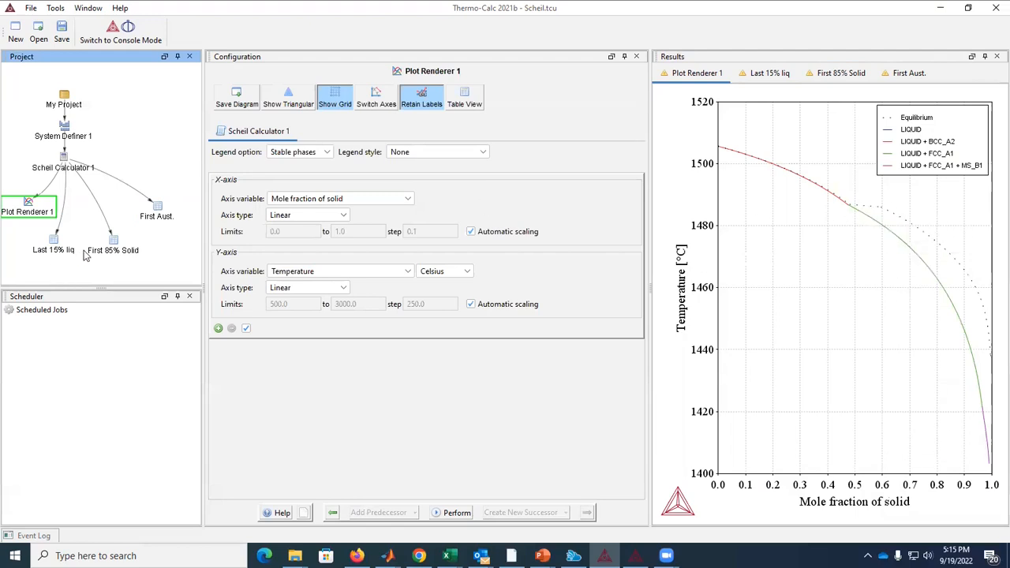
left_click(159, 213)
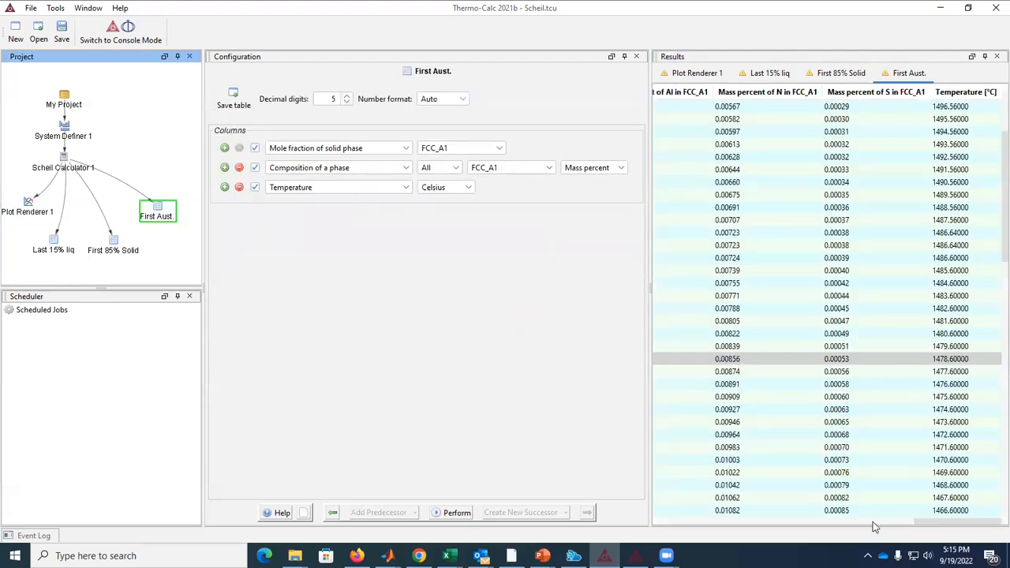
left_click_drag(924, 522, 646, 540)
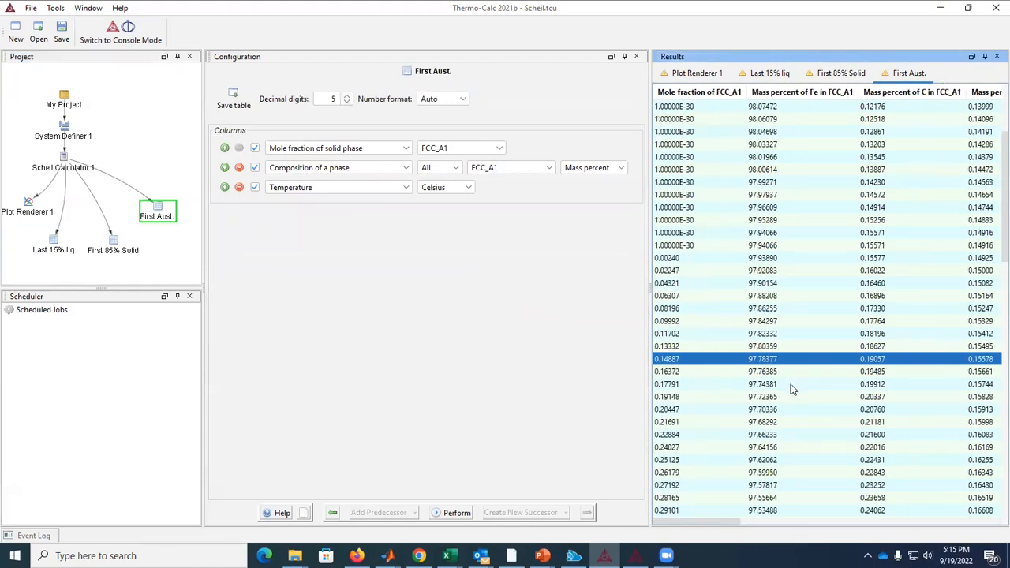
Step: Compare the C, Ni and Si contents of the first FCC_A1 rows with those of the selected 0.14887 row
left_click_drag(715, 523, 746, 524)
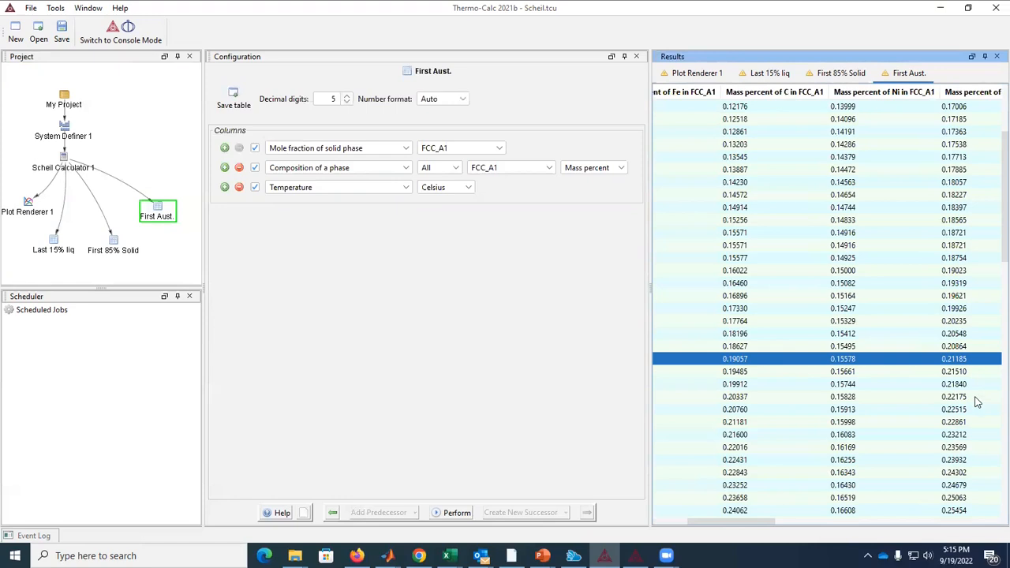
left_click_drag(1002, 214, 1002, 161)
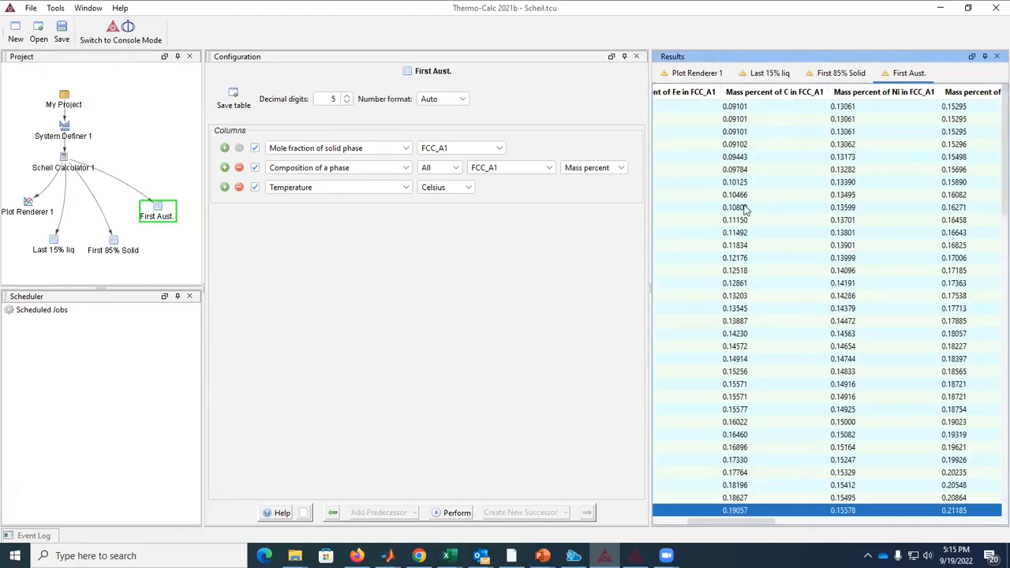
left_click_drag(780, 521, 760, 529)
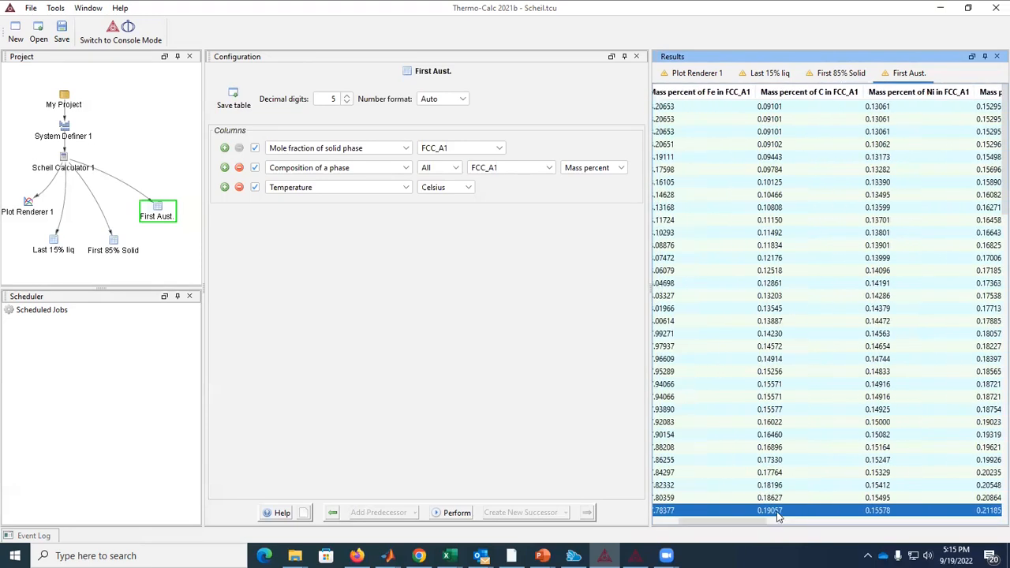
left_click_drag(730, 523, 759, 524)
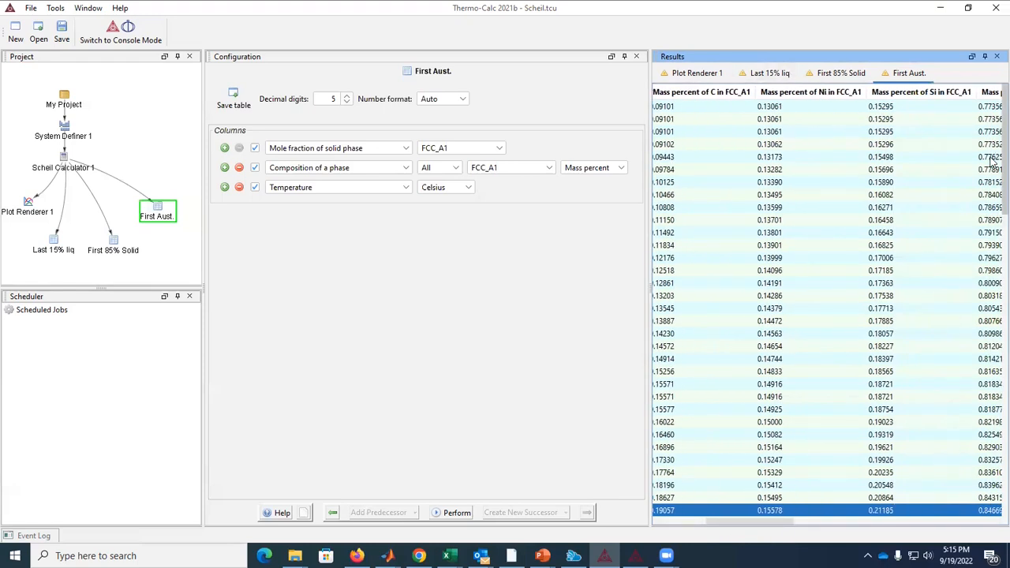
Step: Compare the Ni and Si contents in the First Aust. table with the FactSage table on the PowerPoint slide
key("alt+Tab")
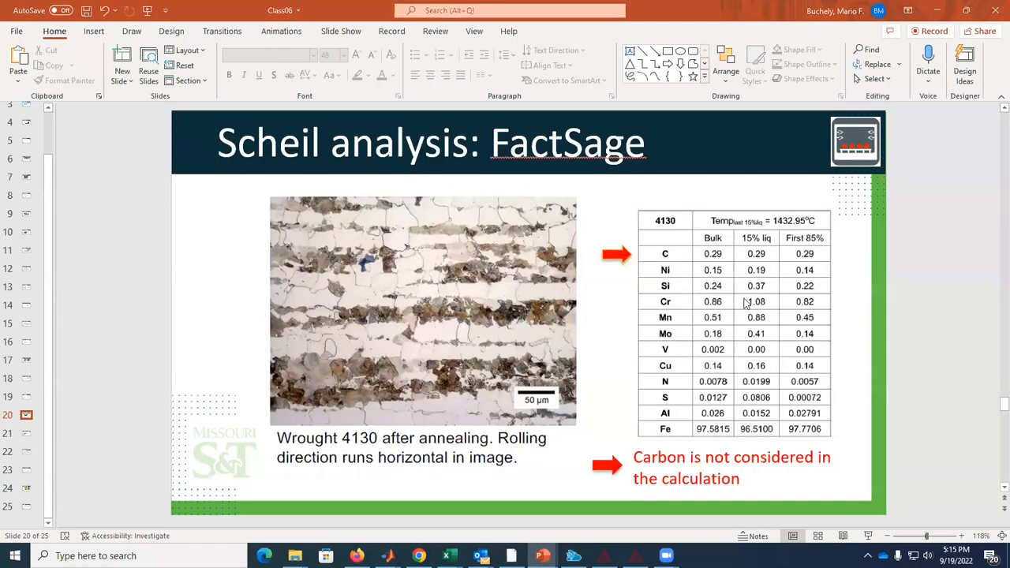
key("alt+Tab")
mouse_move(715, 522)
left_mouse_down()
mouse_move(675, 528)
mouse_move(720, 525)
left_mouse_up()
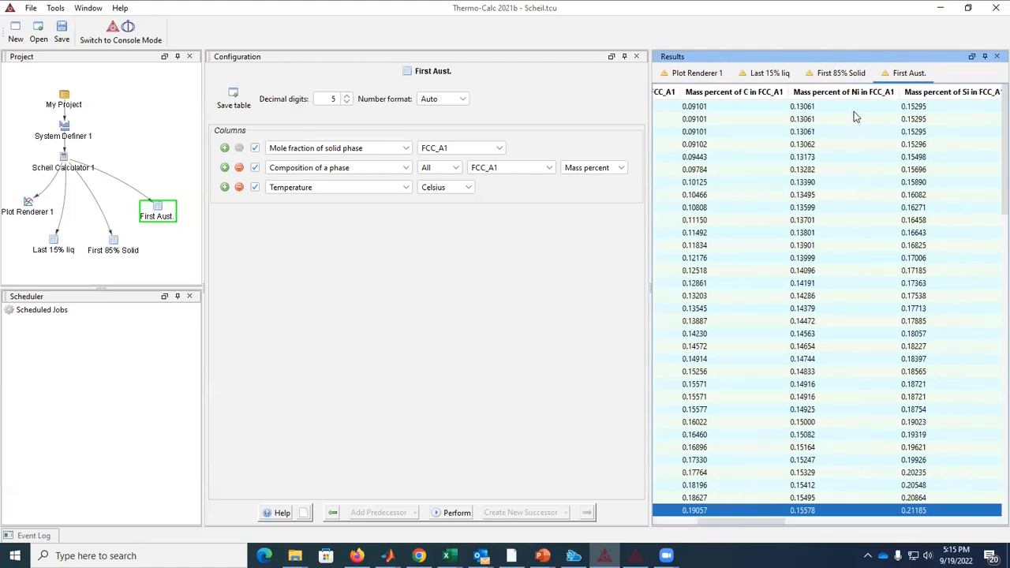
left_click(779, 525)
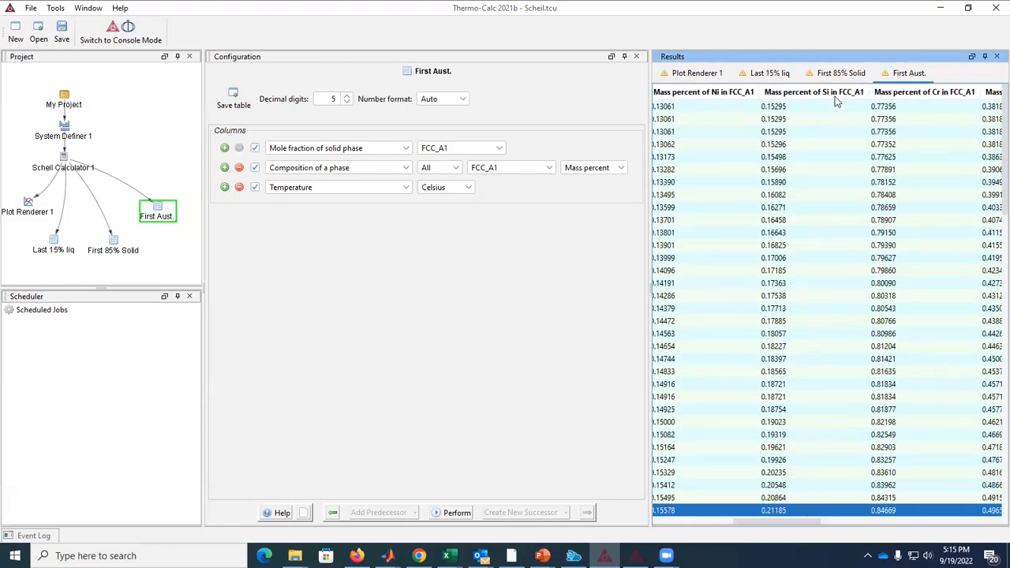
key("alt+Tab")
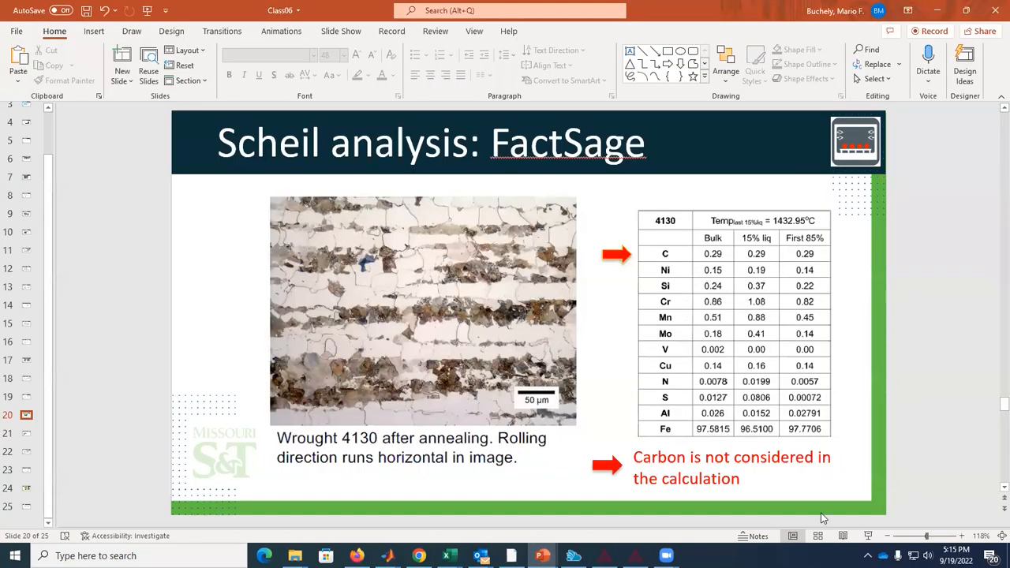
Step: Return to Scheil.tcu and compare the Cr content in FCC_A1 with the Cr row of the FactSage table in PowerPoint
key("alt+Tab")
left_click_drag(799, 517, 823, 521)
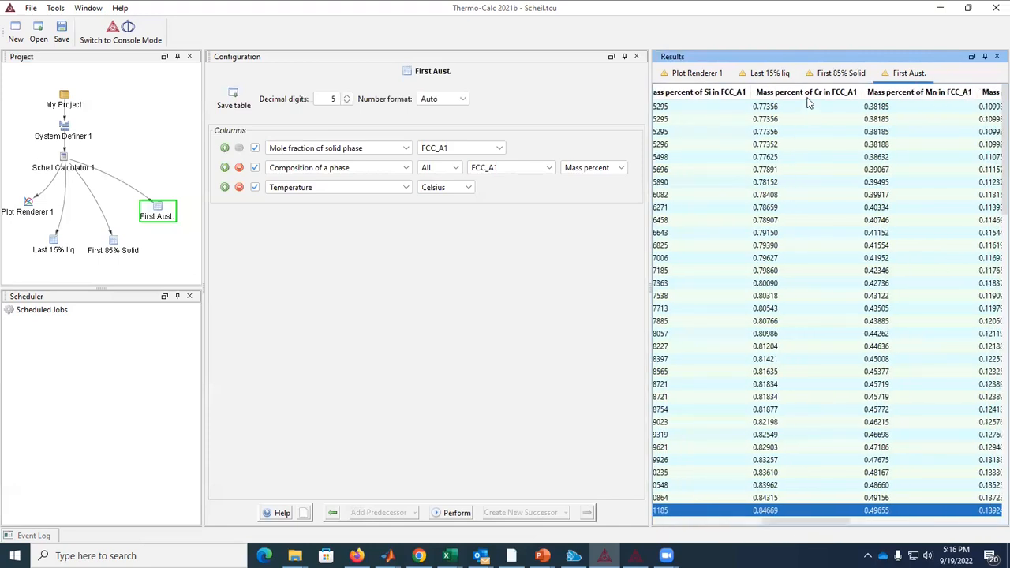
key("alt+Tab")
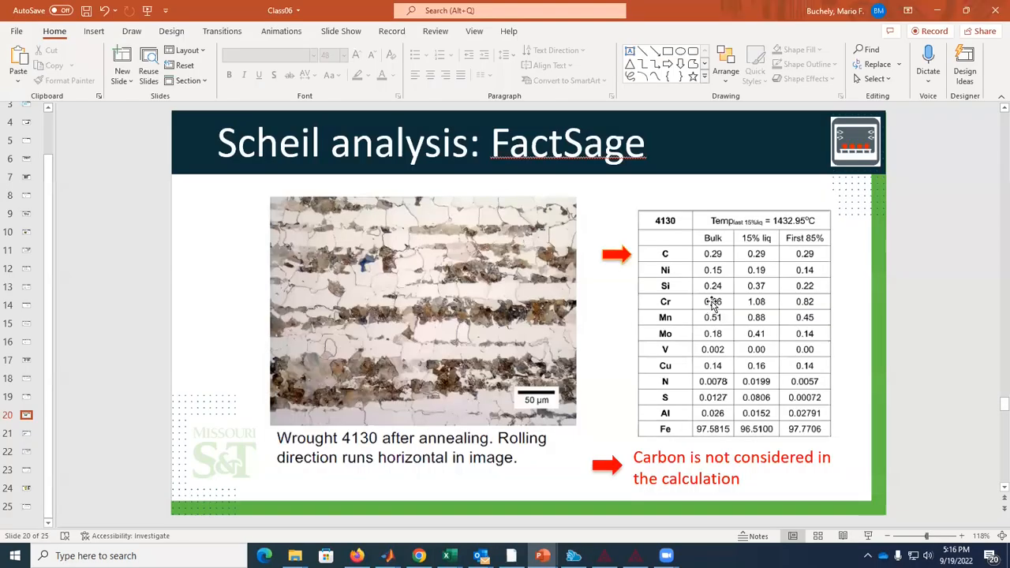
key("alt+Tab")
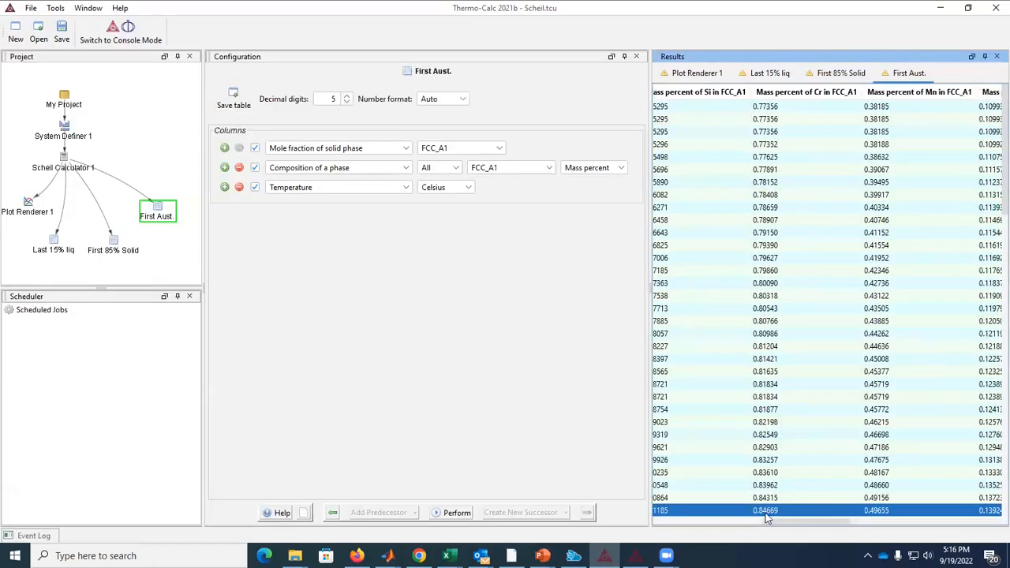
Step: Compare the Mo content of FCC_A1 in Scheil.tcu with the bulk, 15% liq and First 85% values on the PowerPoint slide
left_click_drag(783, 520, 832, 527)
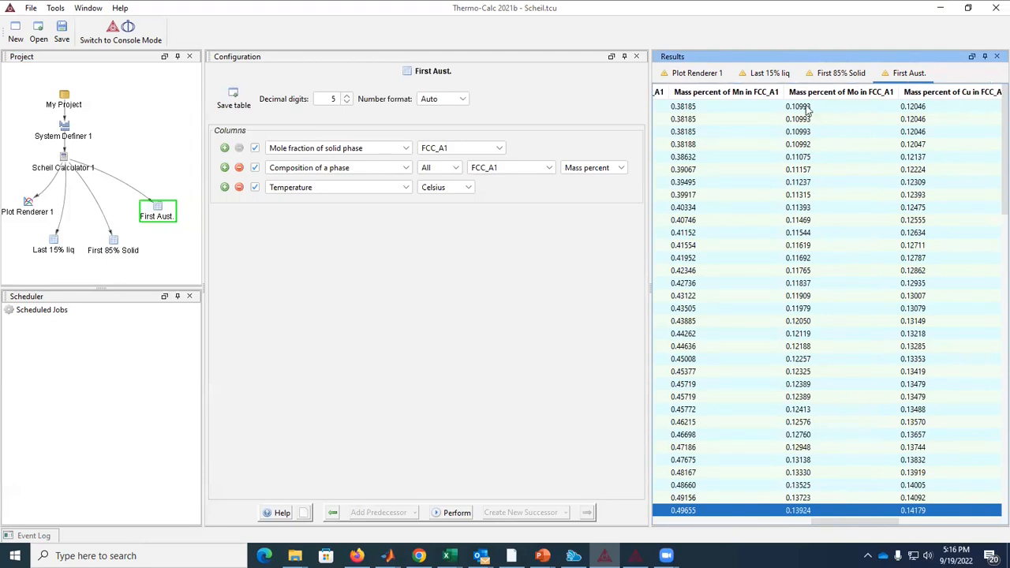
key("alt+Tab")
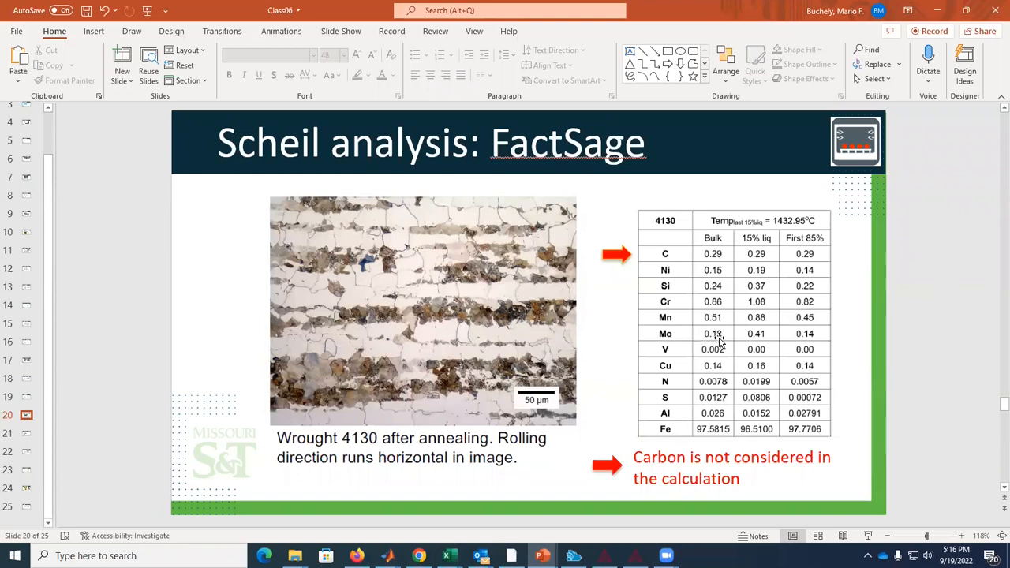
key("alt+Tab")
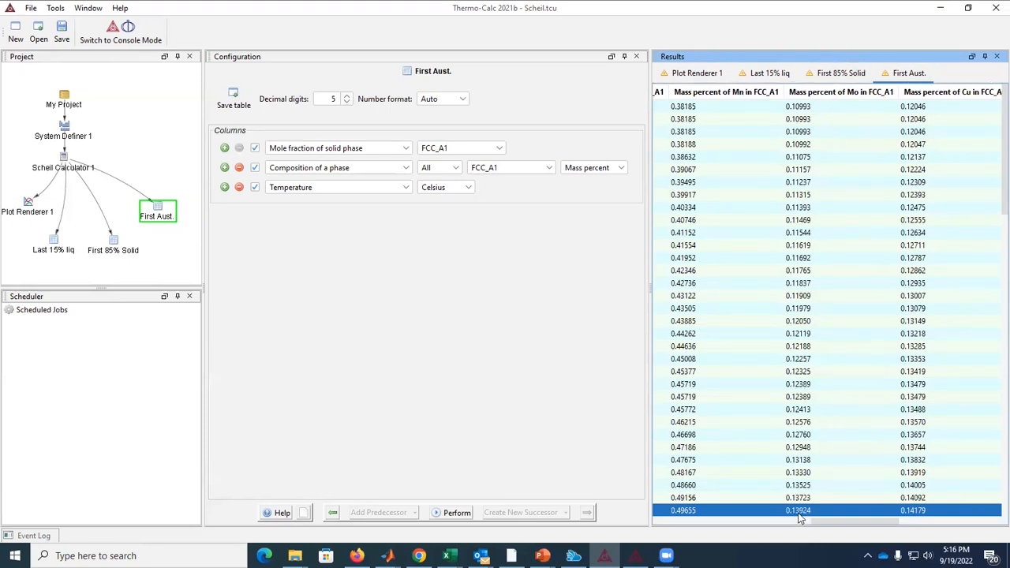
key("alt+Tab")
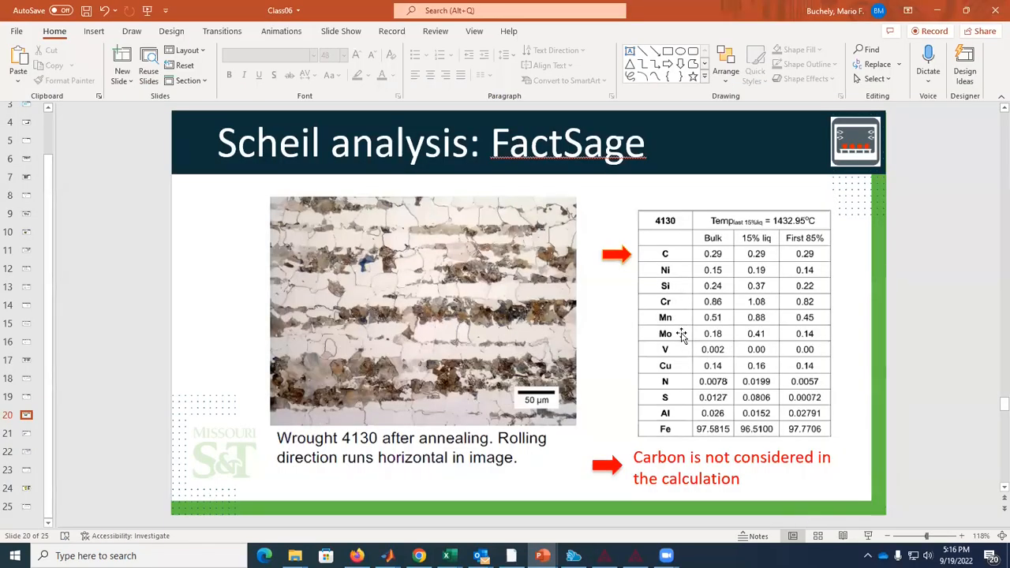
key("alt+Tab")
key("alt+Tab")
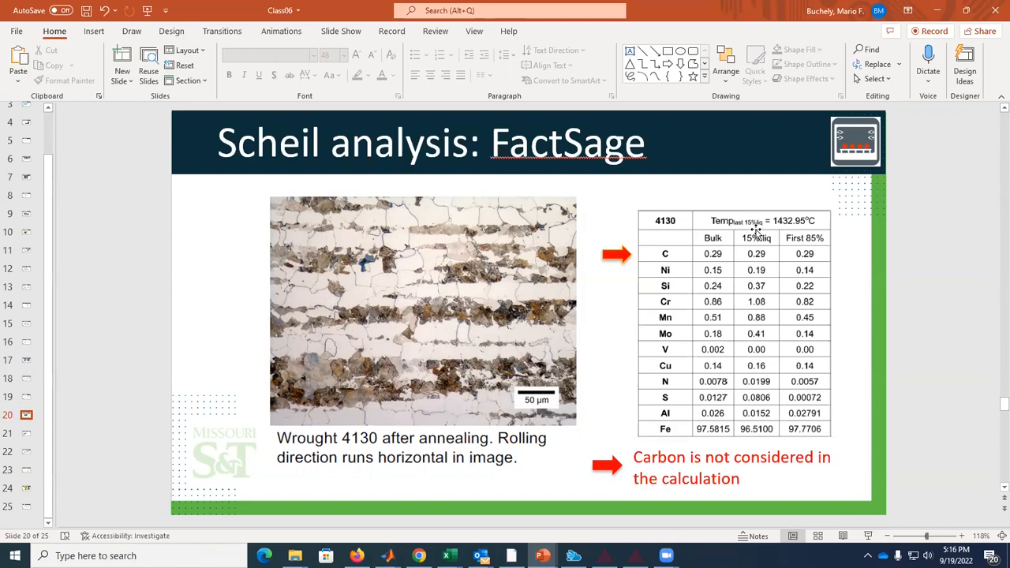
Step: Return to Scheil.tcu, review the Al, N and S contents of the selected FCC_A1 row, and go back to the first columns
key("alt+Tab")
left_click_drag(822, 522, 910, 532)
left_click(840, 398)
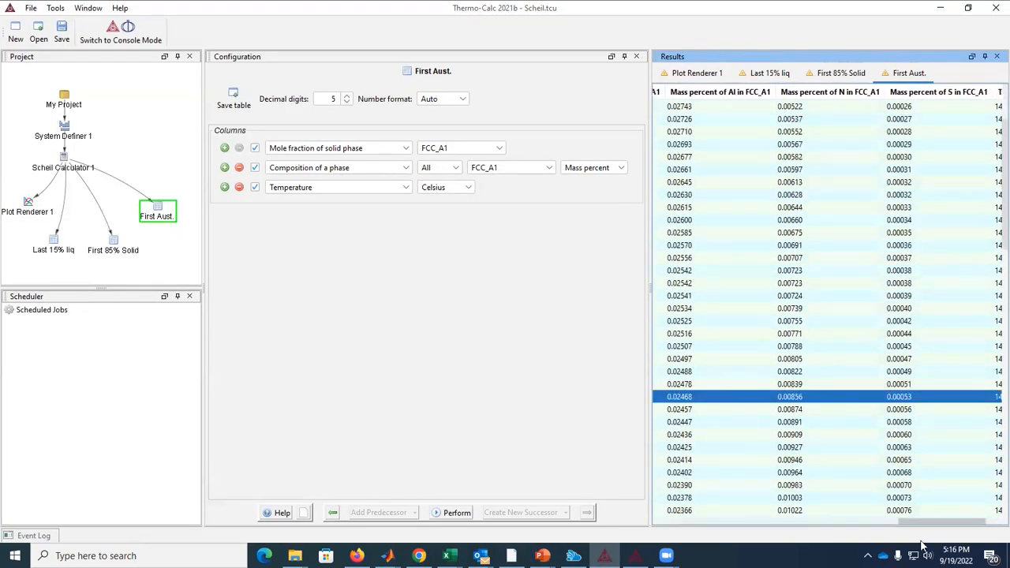
left_click(814, 523)
left_click_drag(813, 525, 13, 246)
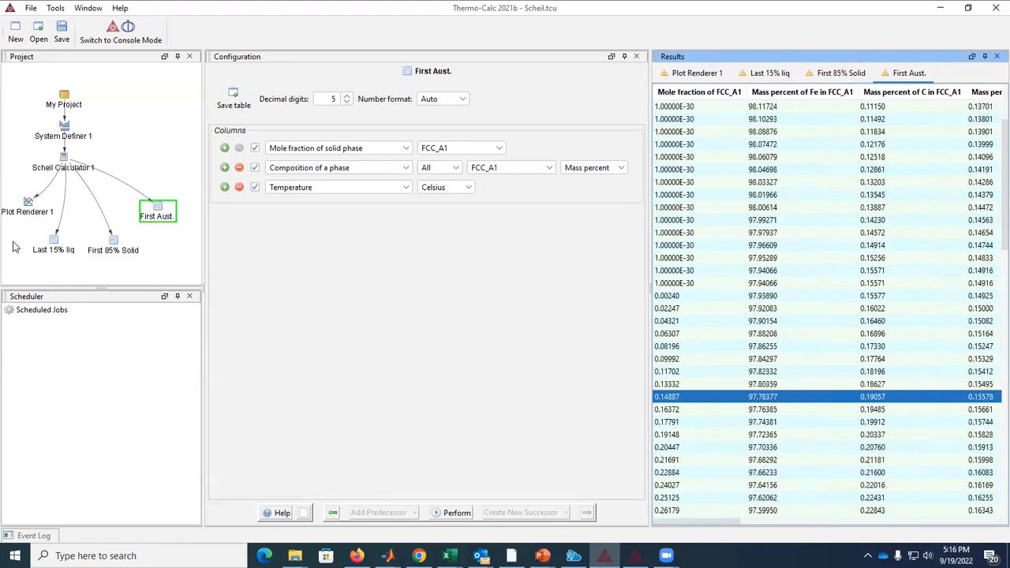
Step: Review the Scheil curve in Plot Renderer 1, and switch to the Scheil analysis slide in PowerPoint
left_click(21, 211)
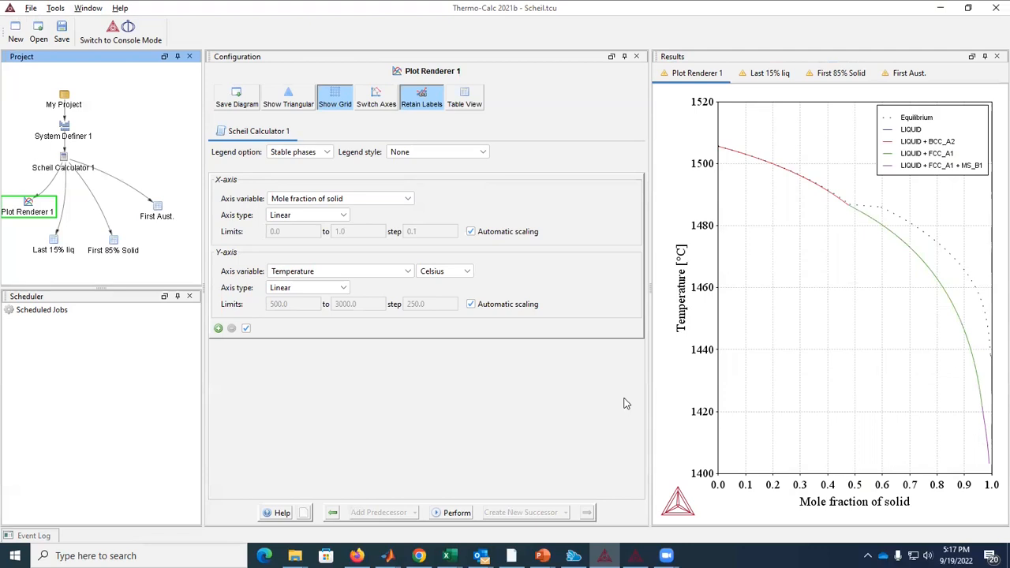
key("alt+Tab")
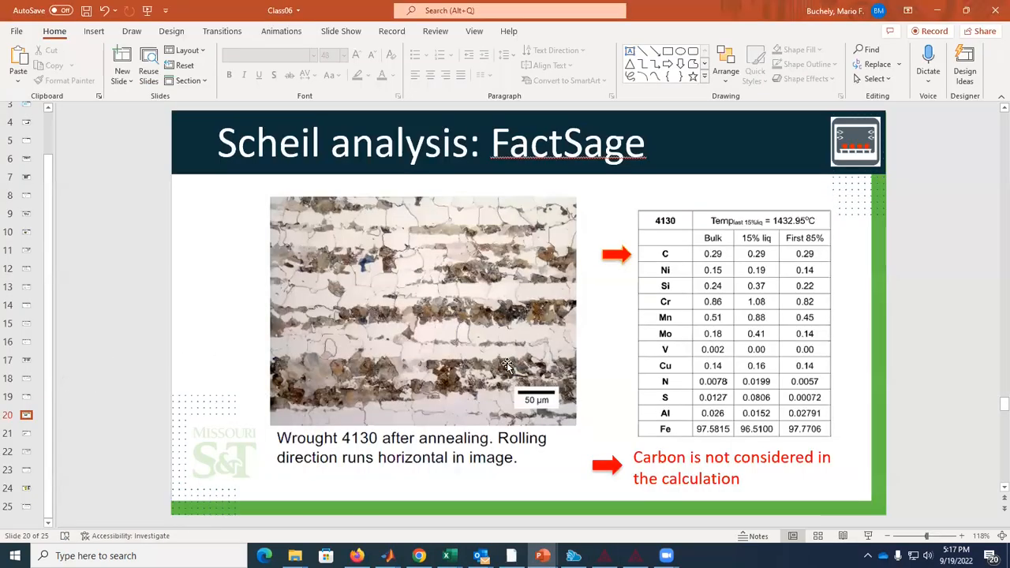